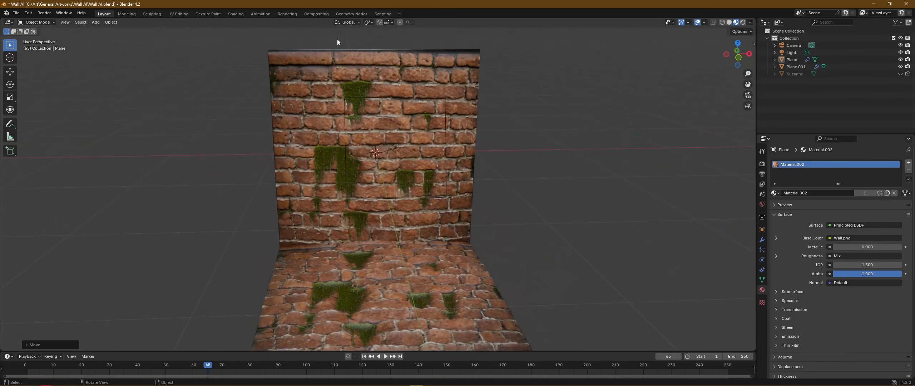
Open the Shading workspace and inspect the textured brick wall from several angles.
left_click(234, 14)
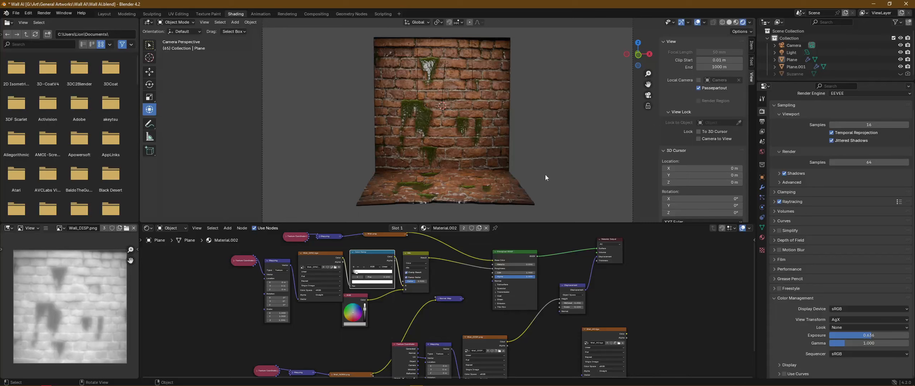
left_click_drag(495, 106, 538, 130)
scroll(569, 154, "up", 3)
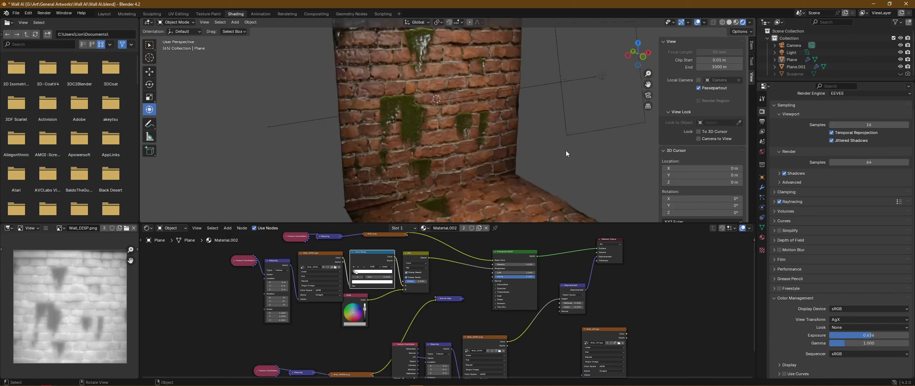
left_click_drag(465, 100, 452, 146)
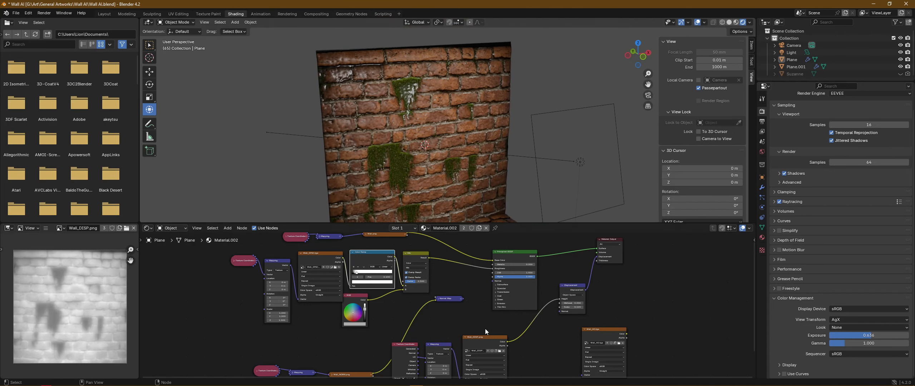
Examine the wall's node tree, including the Displacement node, and inspect the brick and moss relief up close.
scroll(293, 285, "up", 2)
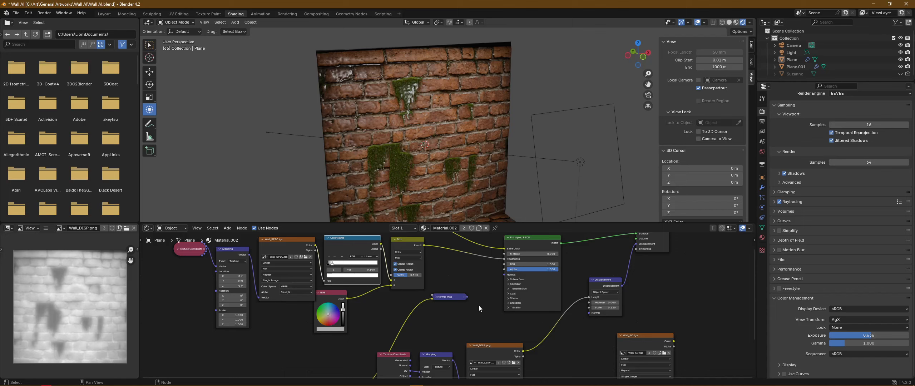
left_click_drag(479, 305, 494, 351)
left_click_drag(460, 125, 421, 127)
scroll(429, 99, "up", 5)
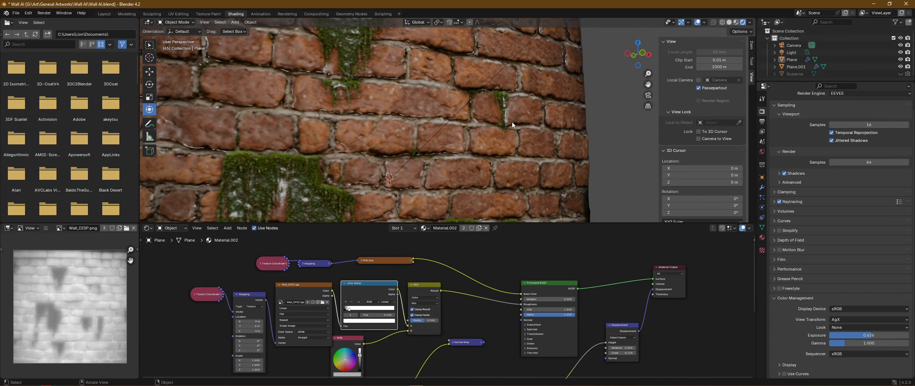
left_click_drag(511, 124, 479, 143)
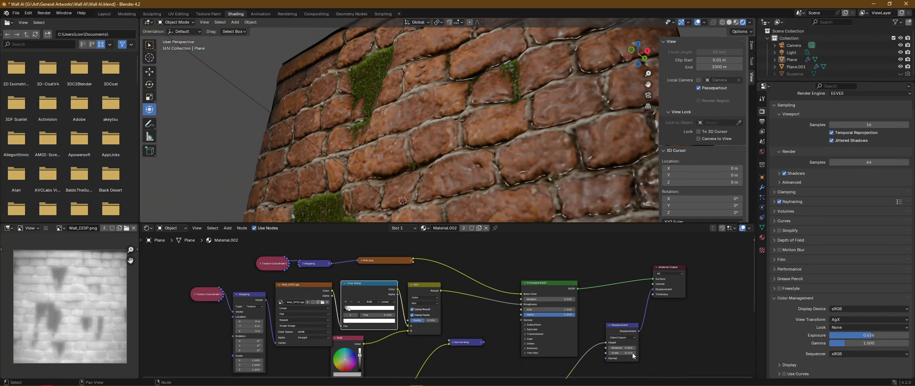
left_click_drag(668, 360, 600, 299)
scroll(636, 309, "up", 3)
scroll(606, 293, "up", 3)
left_click_drag(517, 110, 562, 146)
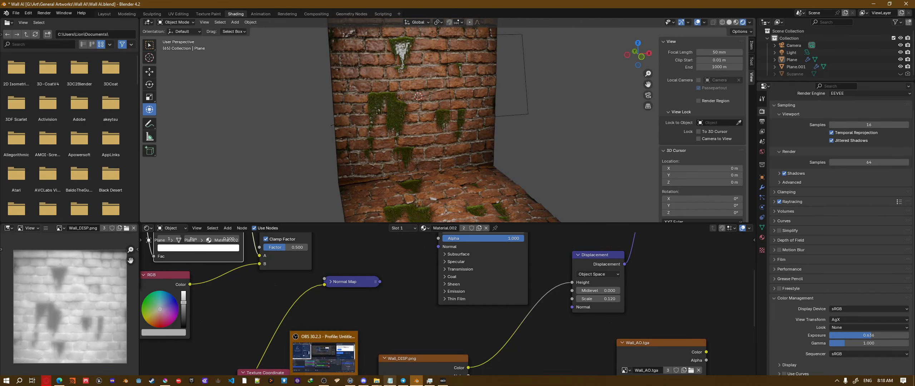
left_click(166, 380)
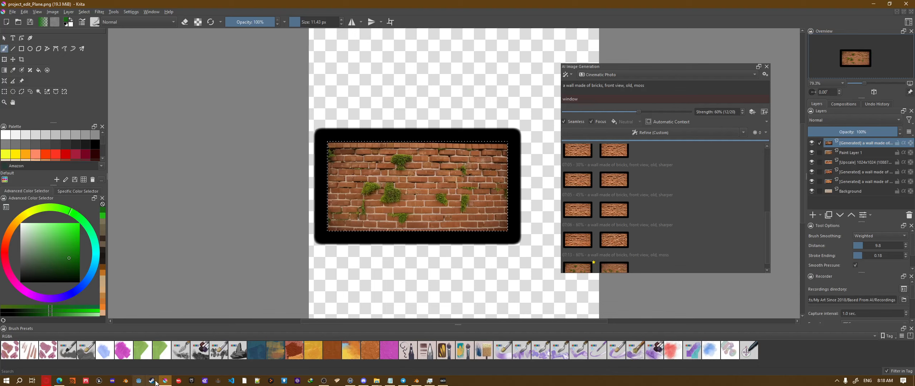
mouse_move(411, 385)
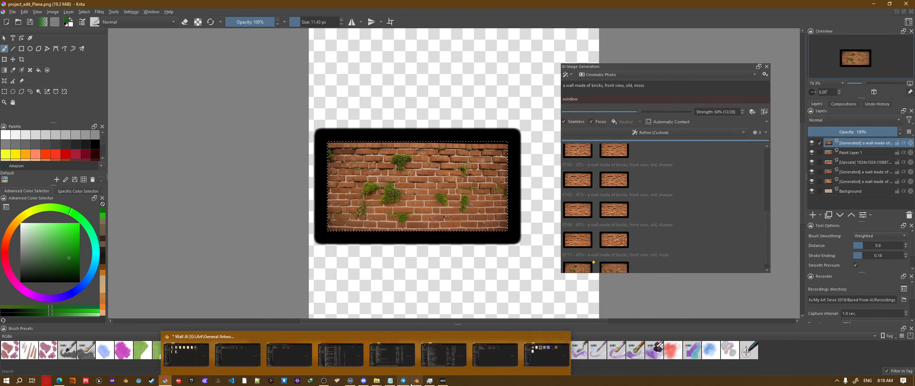
left_click(396, 354)
scroll(687, 182, "down", 2)
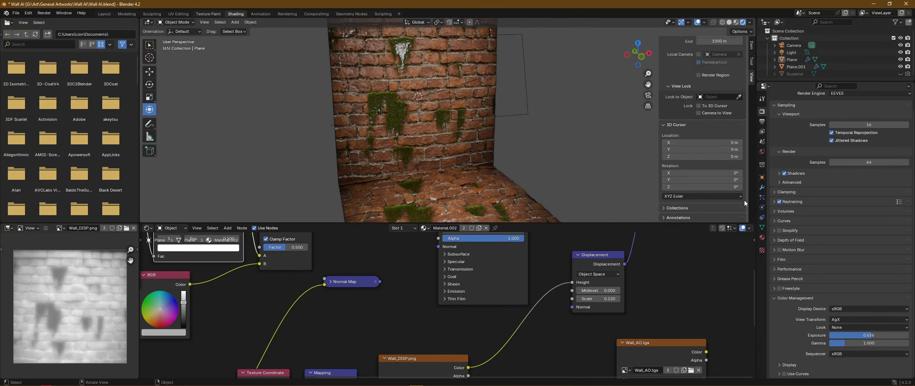
Open the Texture Paint workspace and view the brick planes from the front and at an angle.
left_click(210, 13)
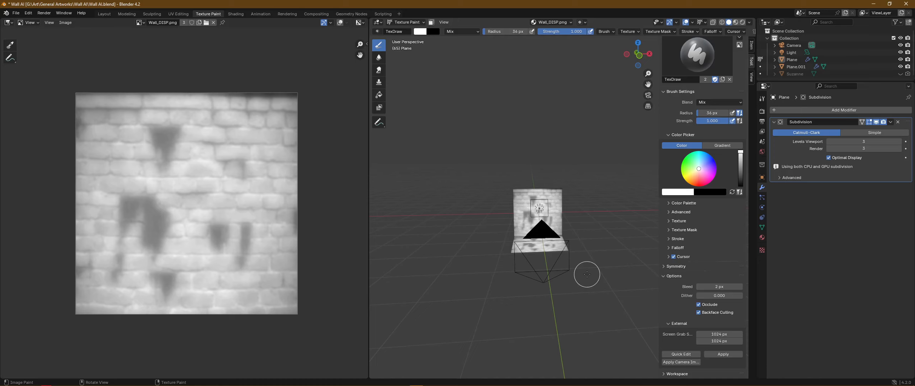
left_click_drag(596, 268, 599, 180)
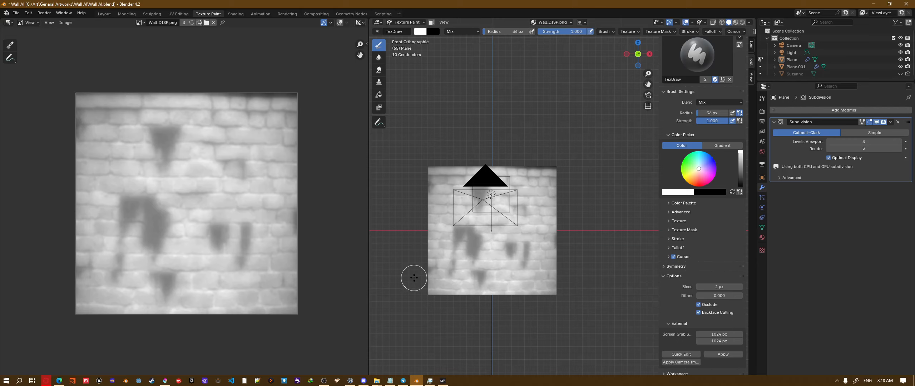
left_click_drag(579, 110, 581, 121)
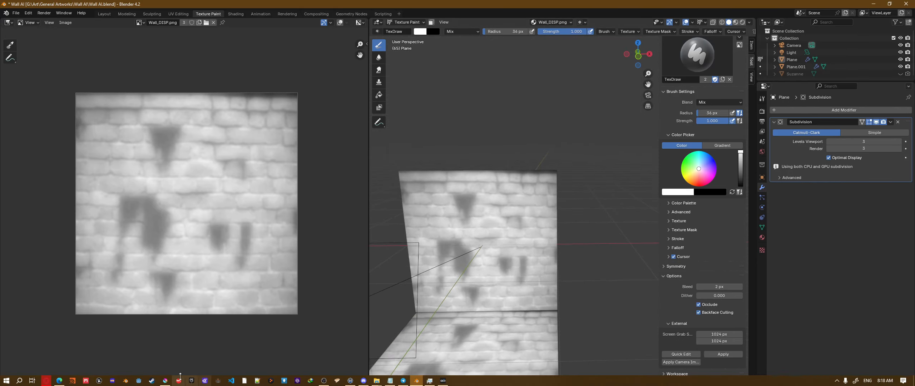
Switch to Krita and preview the two early "wall brick" results in the AI generation history.
left_click(163, 381)
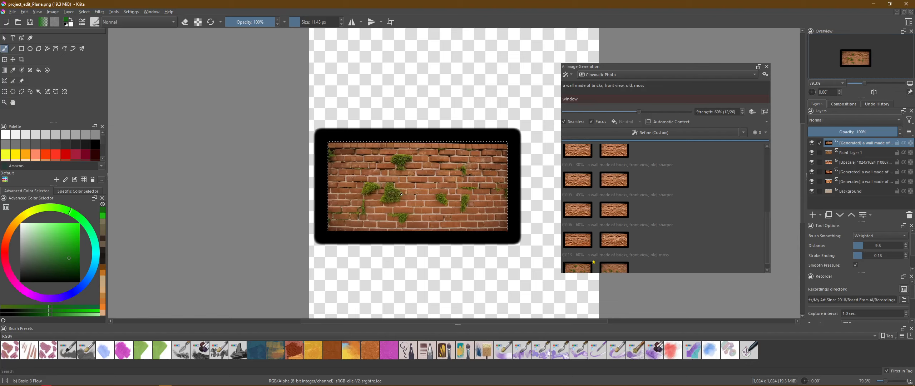
scroll(608, 179, "up", 5)
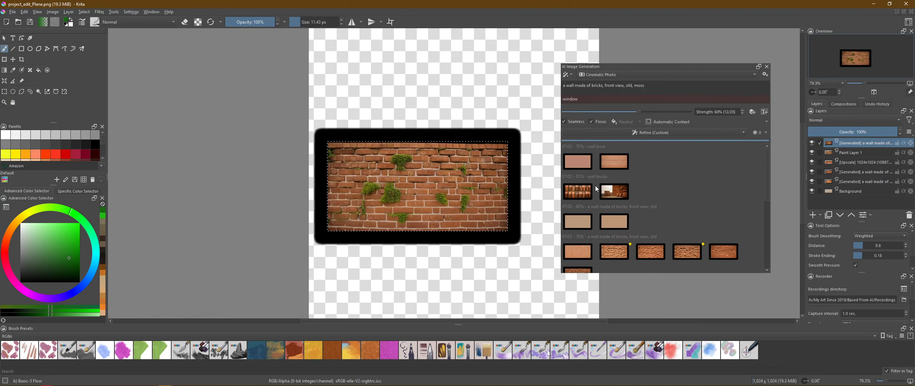
left_click(583, 166)
left_click(611, 161)
scroll(604, 183, "down", 2)
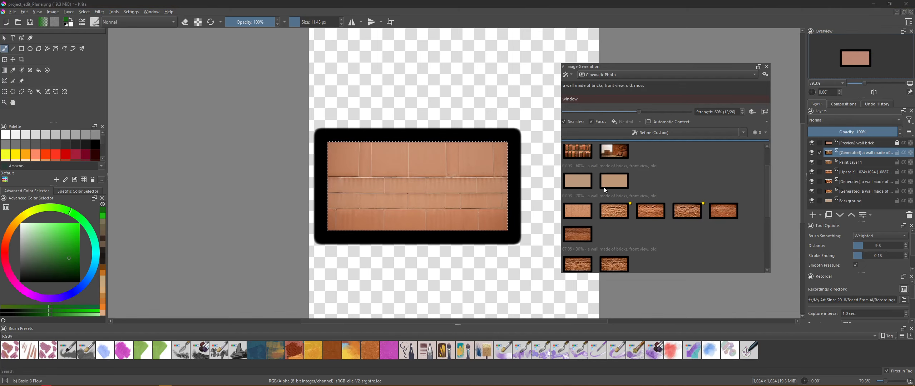
Preview several "a wall made of bricks, front view, old" results, including the last pair made with the "sharper" prompt.
left_click(583, 214)
left_click(614, 211)
scroll(607, 222, "down", 3)
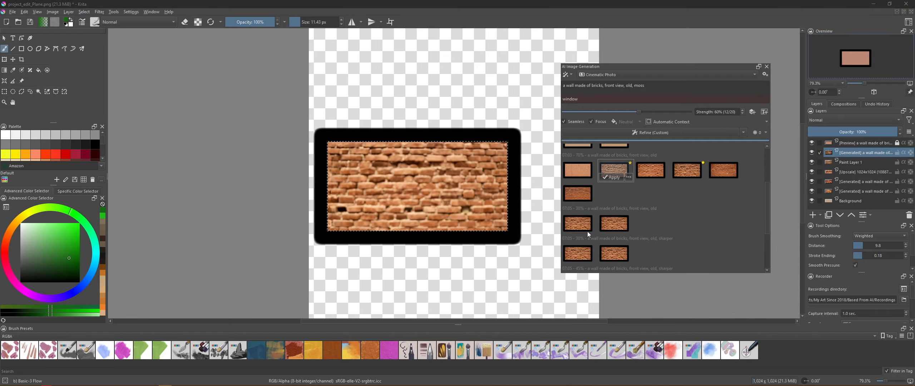
scroll(584, 229, "down", 1)
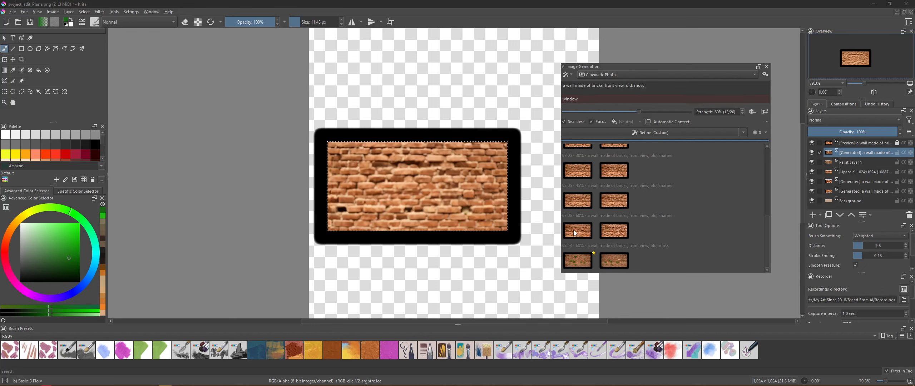
left_click(579, 231)
left_click(613, 233)
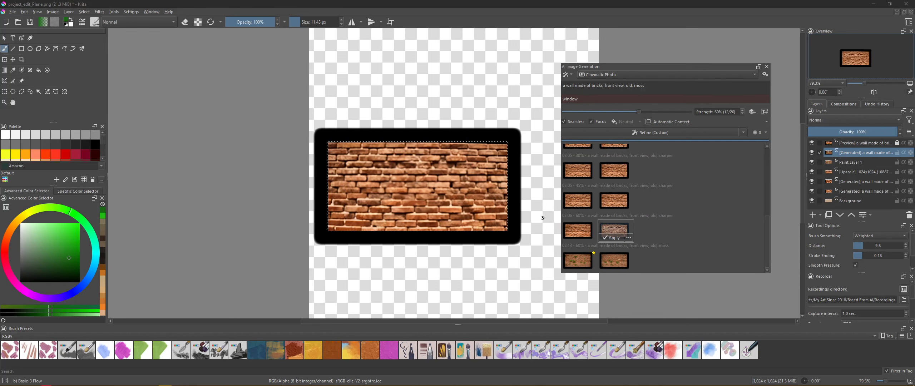
Switch the AI image generator to Live mode to view its output and return it to Generate mode.
left_click(571, 74)
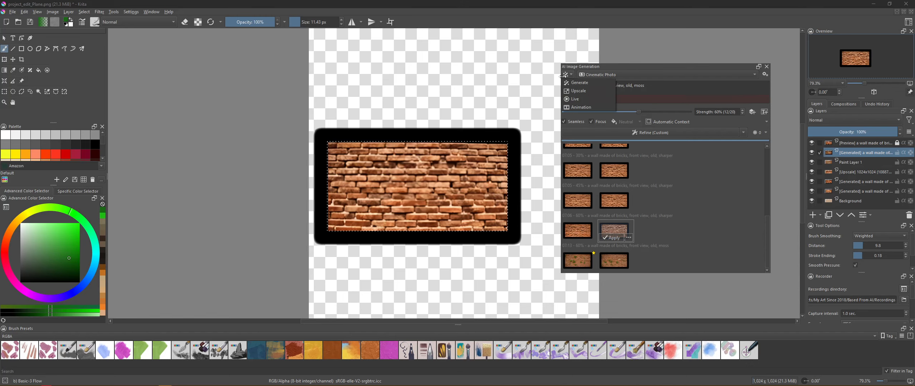
left_click(589, 98)
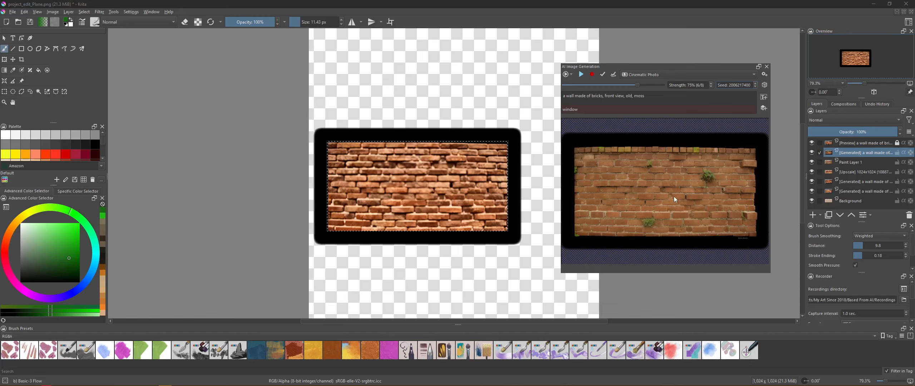
left_click(568, 74)
left_click(576, 82)
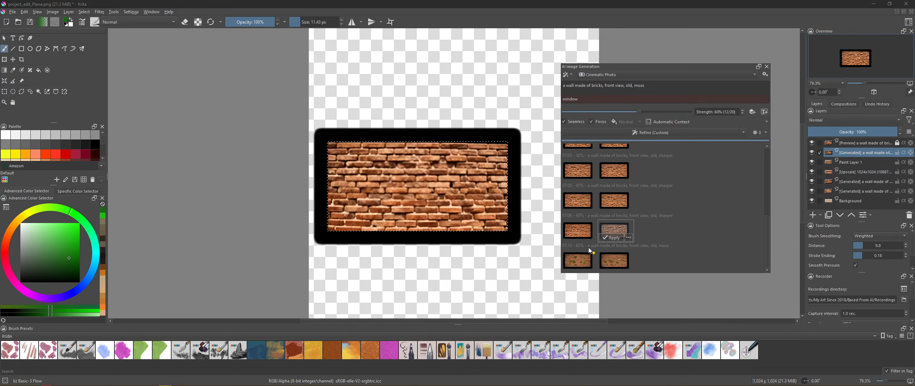
Compare the two mossy brick wall results, returning to the first one.
left_click(575, 258)
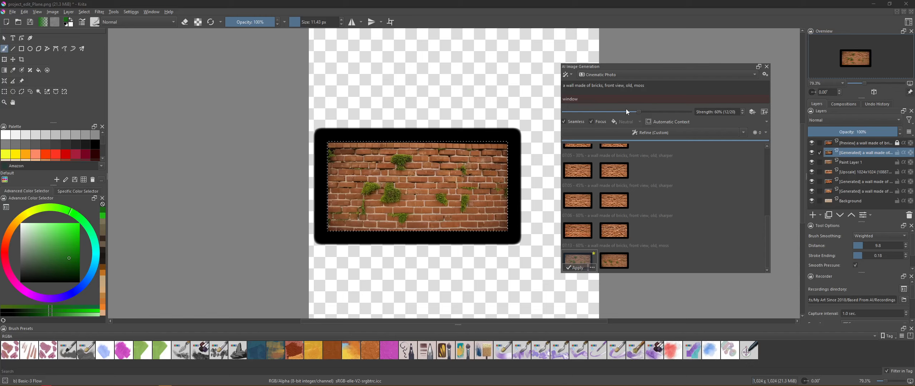
left_click(609, 259)
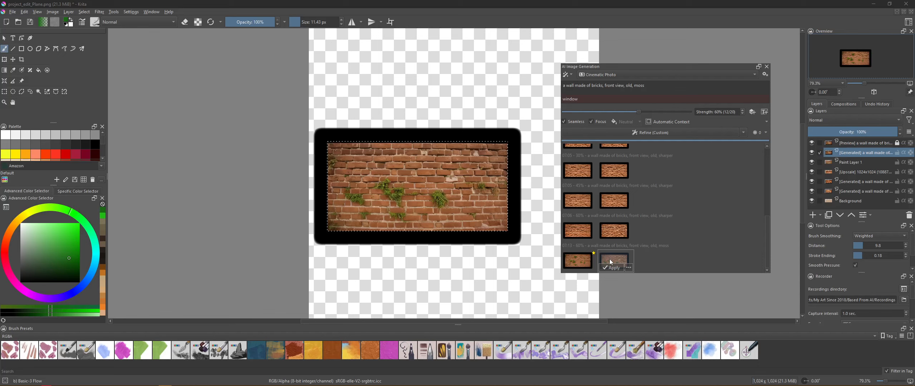
left_click(582, 263)
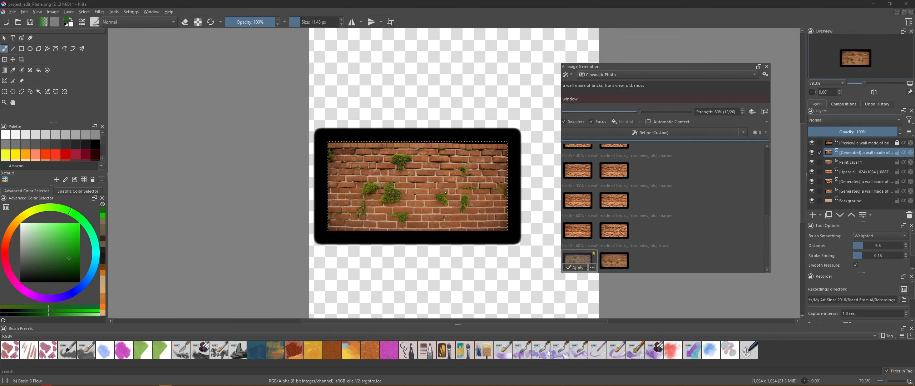
Bring up the Wall.png document, view its maps in ShaderMap and return to Krita.
left_click(151, 12)
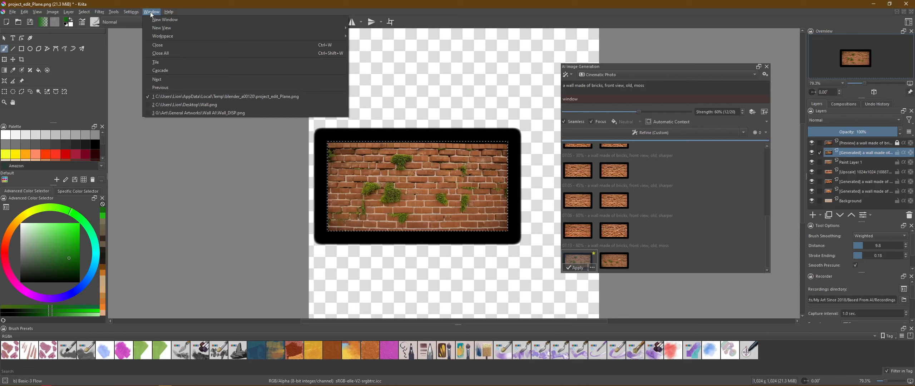
left_click(175, 105)
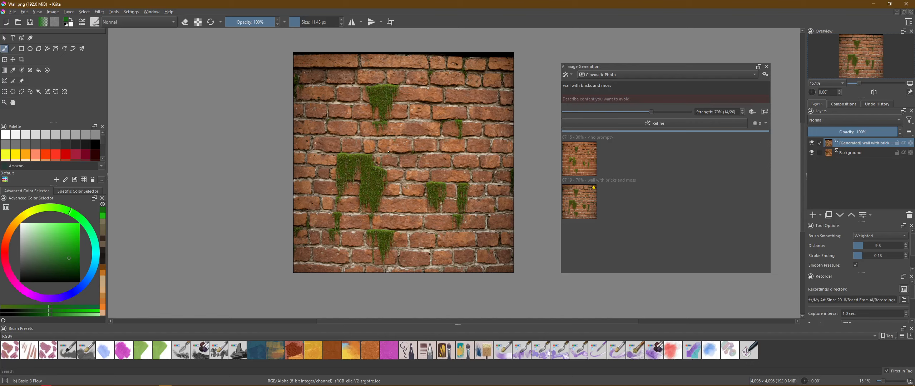
mouse_move(395, 385)
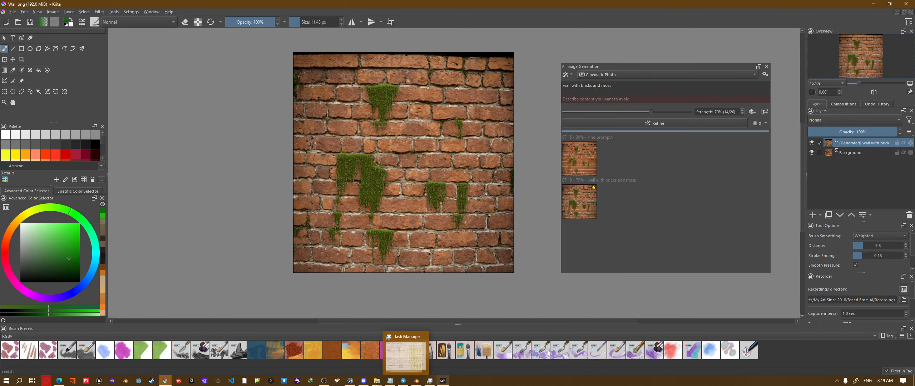
left_click(444, 381)
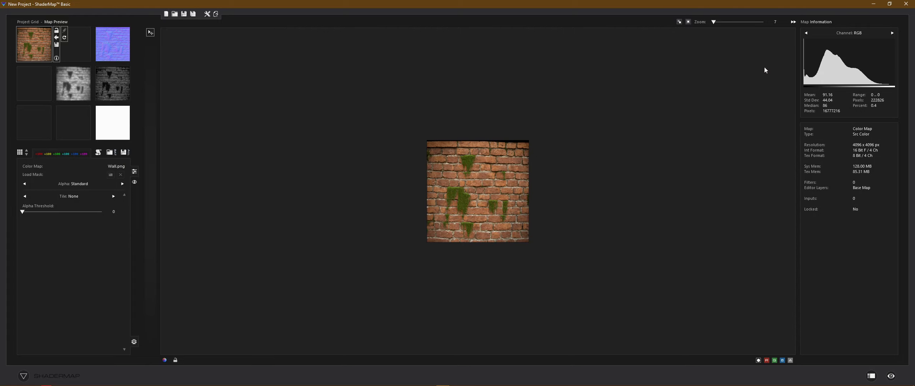
left_click(873, 4)
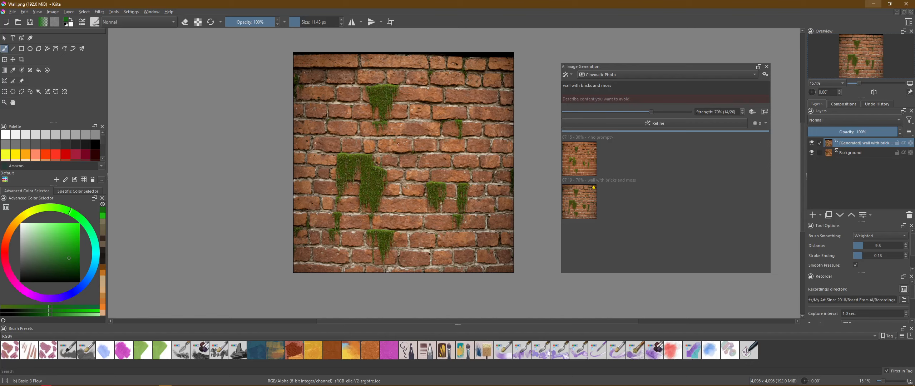
Compare the two generated results for Wall.png and inspect the "wall with bricks and moss" version up close.
left_click(592, 156)
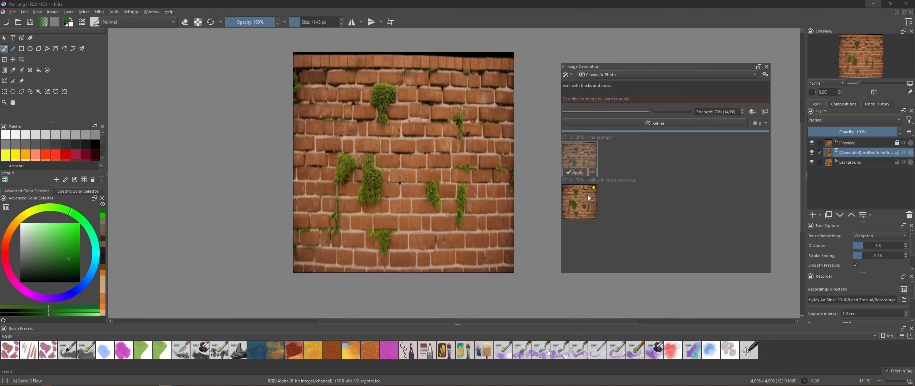
left_click(585, 198)
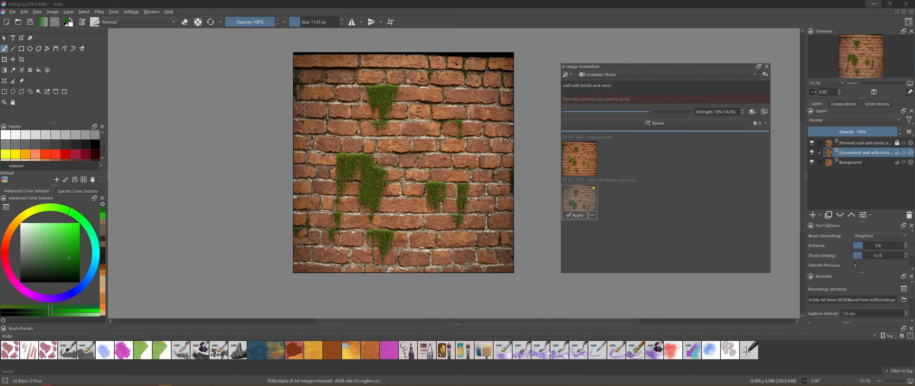
scroll(449, 146, "up", 4)
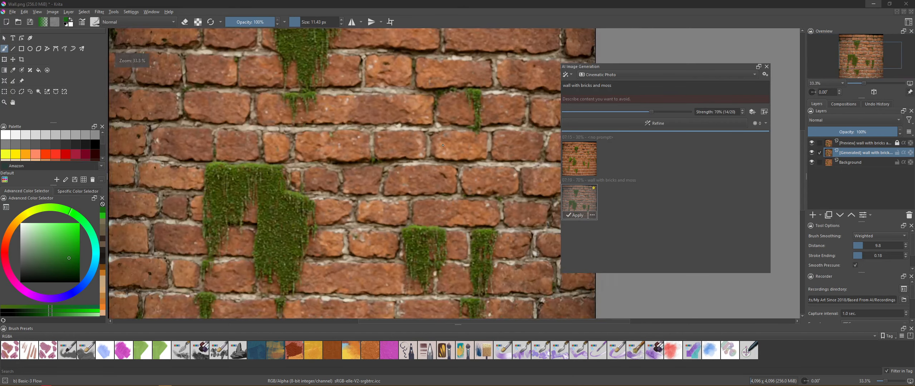
scroll(324, 168, "down", 2)
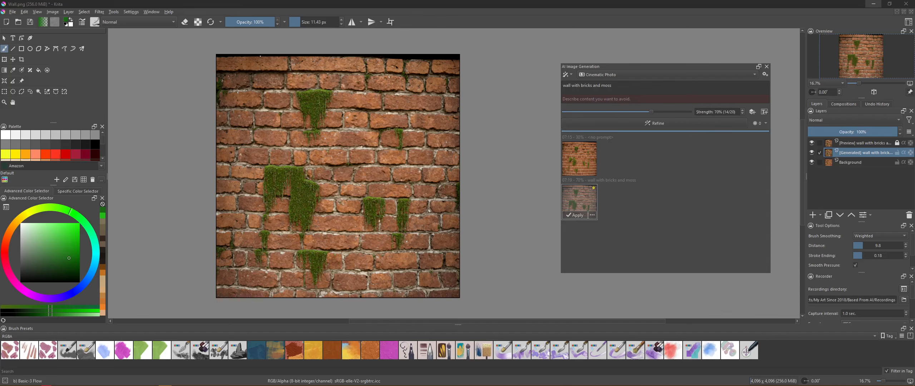
Bring up the Wall_DISP.png document and compare its displacement map with the Copy of Background layer hidden and shown.
left_click(146, 14)
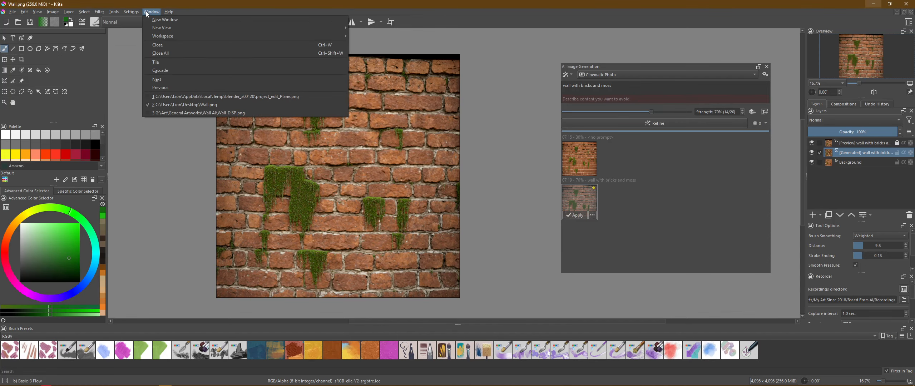
left_click(169, 117)
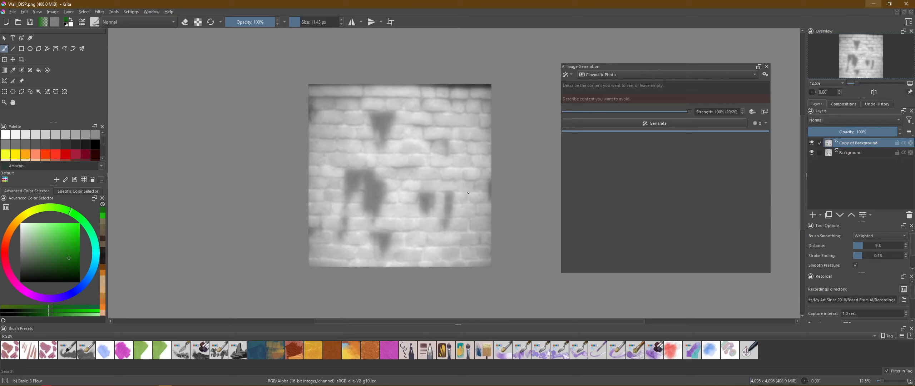
left_click(811, 142)
left_click(812, 143)
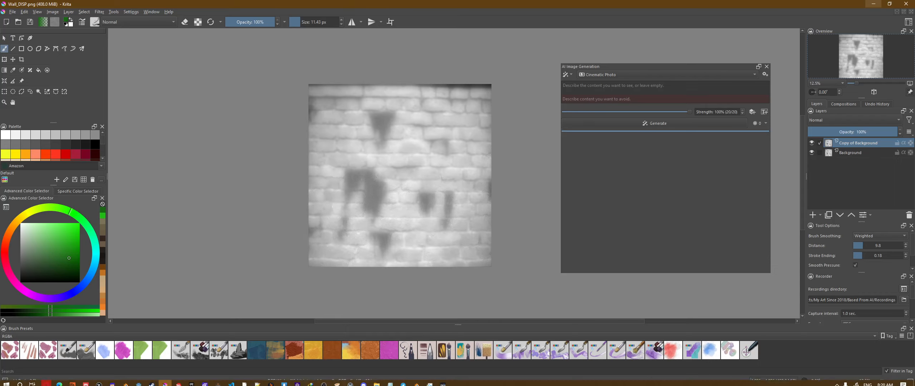
Switch to the Wall AI scene in Blender and inspect the displaced brick wall and floor from several angles and up close.
mouse_move(416, 380)
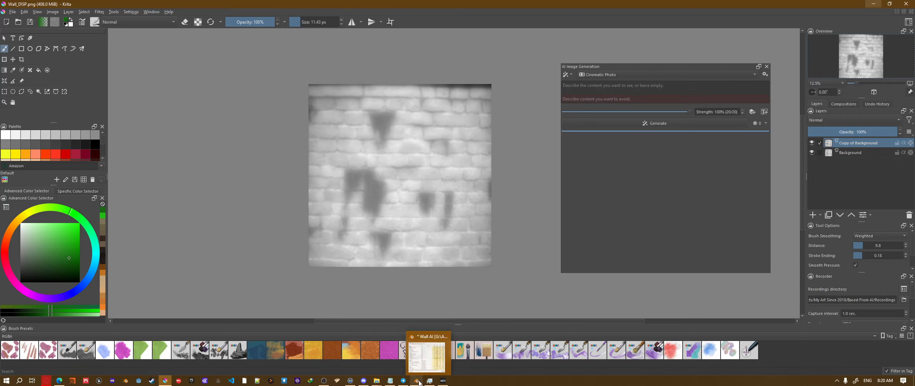
left_click(417, 356)
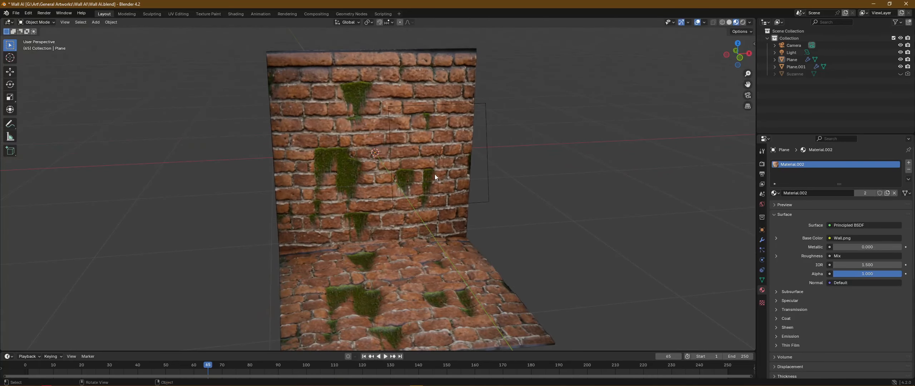
scroll(435, 175, "down", 2)
scroll(439, 162, "up", 2)
left_click_drag(496, 163, 542, 142)
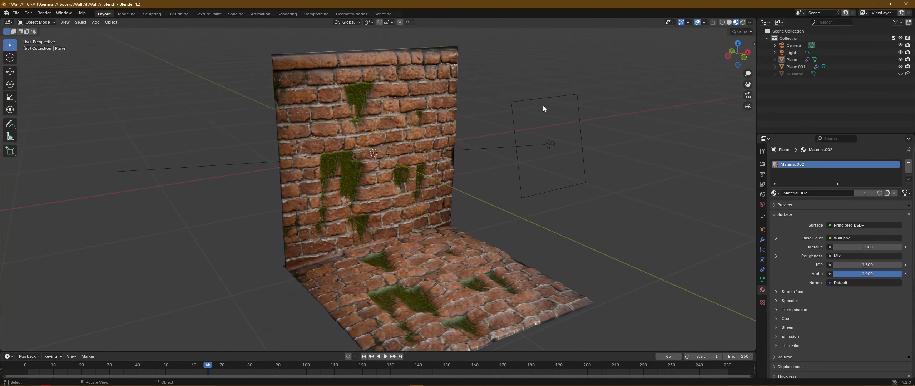
left_click_drag(544, 106, 467, 199)
scroll(421, 204, "up", 4)
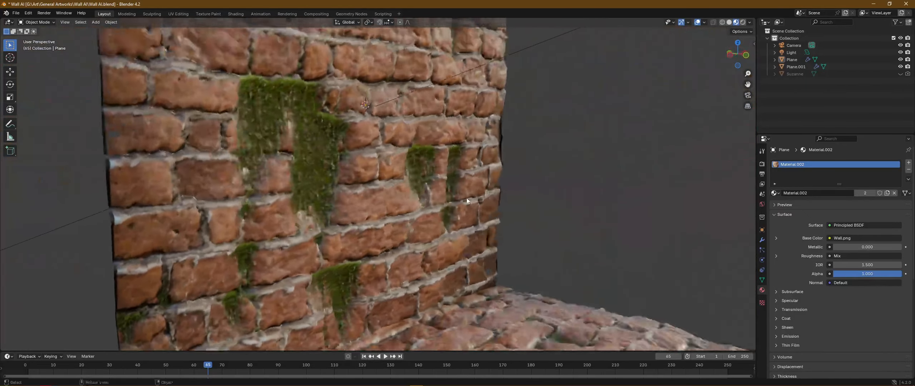
scroll(593, 214, "down", 6)
left_click_drag(557, 178, 526, 143)
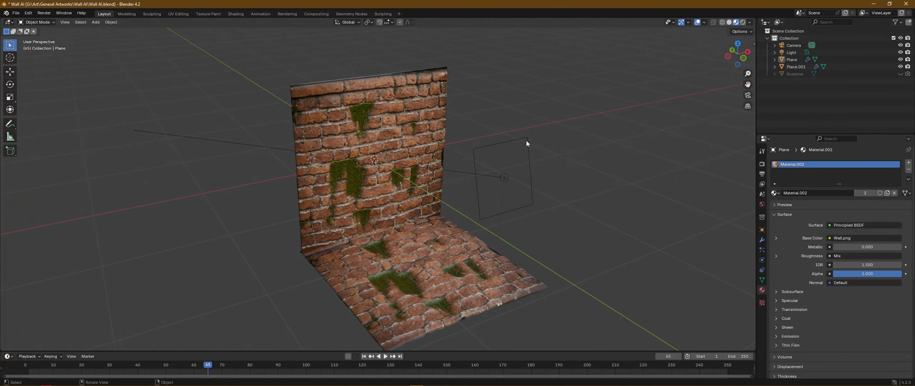
Select the area light and rotate it freely to change how it is aimed at the brick wall.
left_click(527, 141)
left_click_drag(536, 202, 479, 193)
key("r")
key("x")
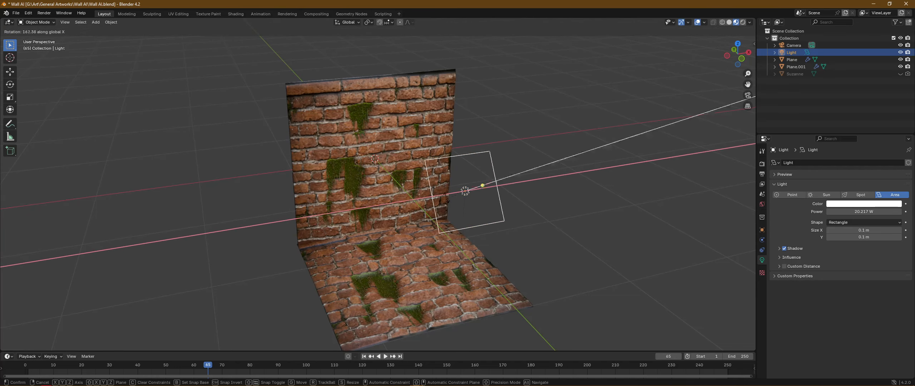
right_click(551, 205)
left_click_drag(551, 204, 530, 172)
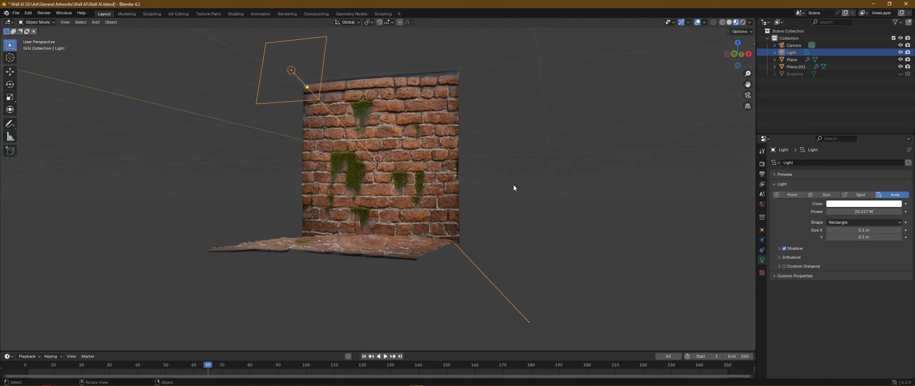
key("r")
key("r")
left_click(523, 174)
Display the viewport in rendered shading and reorient the area light with a trackball rotation.
left_click(743, 22)
left_click_drag(547, 124, 569, 135)
key("r")
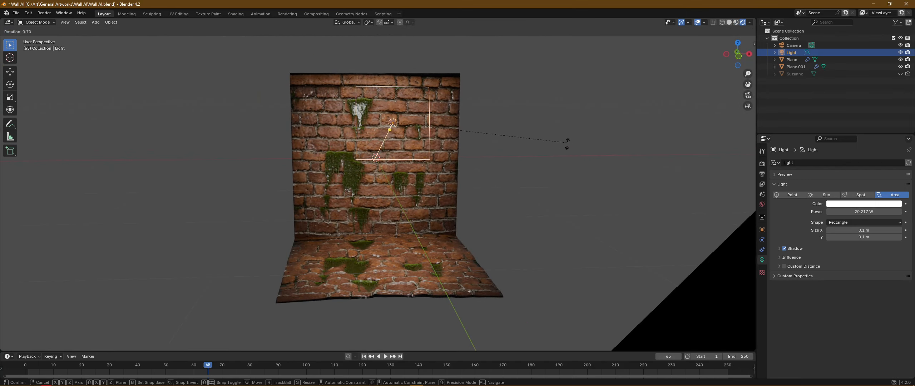
key("r")
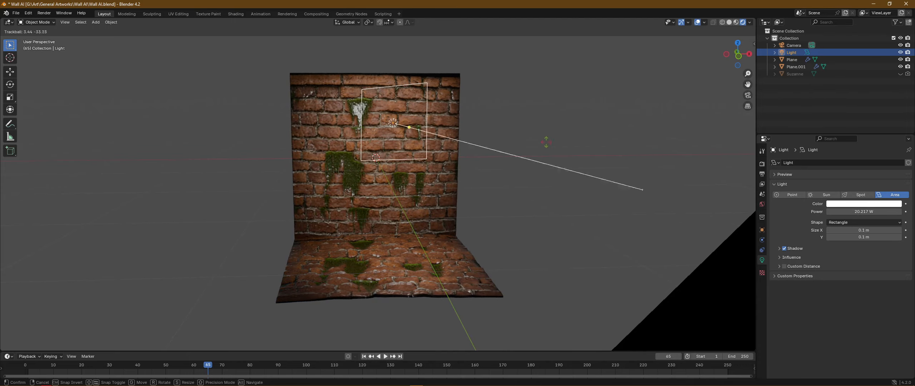
left_click(551, 110)
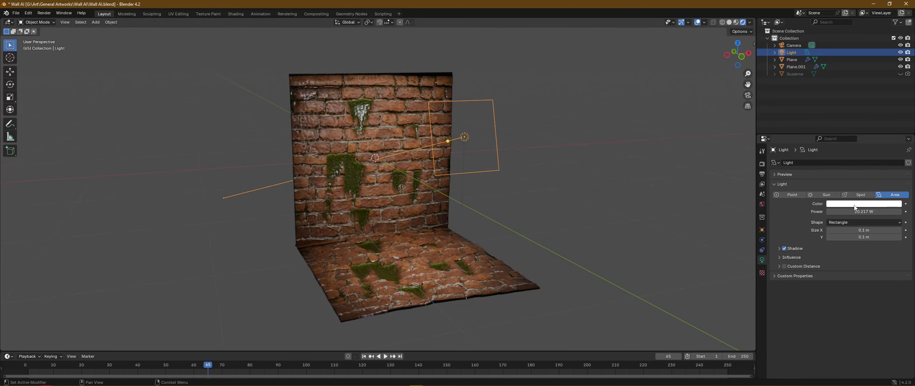
Try moving the area light around in front of the wall to test the lighting on the bricks.
key("z")
key("Escape")
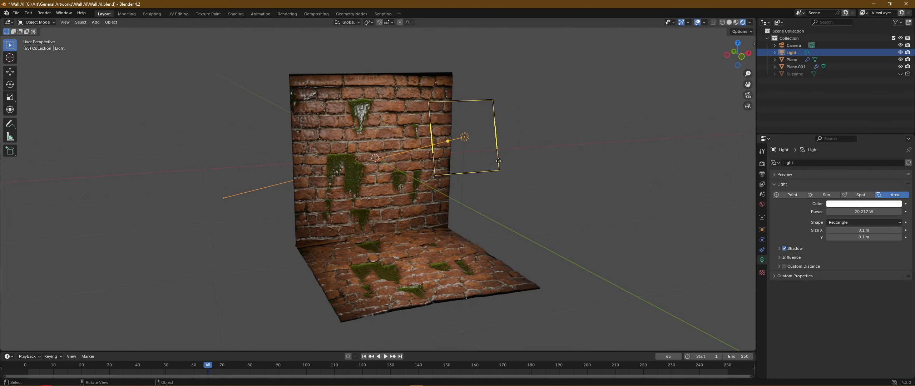
key("s")
left_click(522, 141)
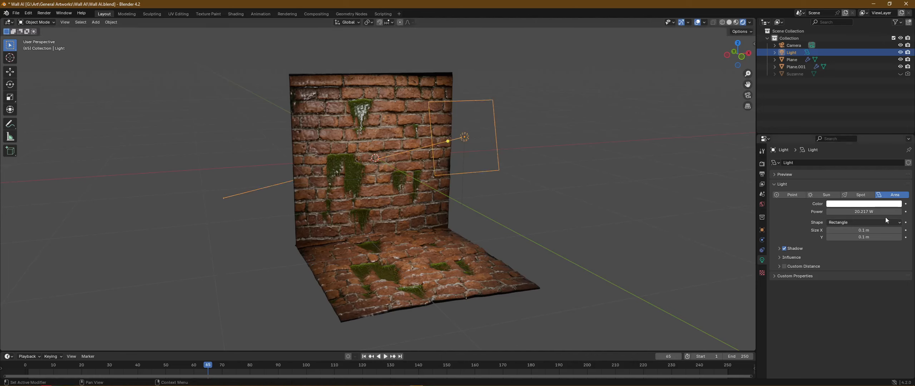
left_click_drag(864, 211, 894, 211)
key("g")
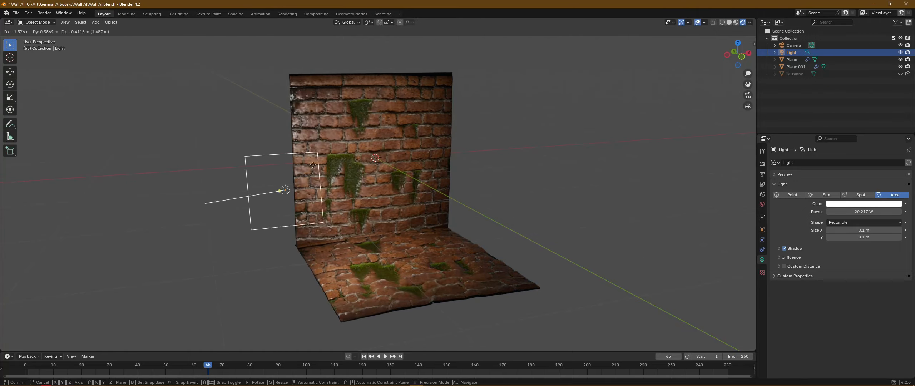
left_click(530, 167)
Inspect the rendered bricks and the upper moss patch up close, and the whole wall from different sides.
left_click_drag(530, 163, 550, 198)
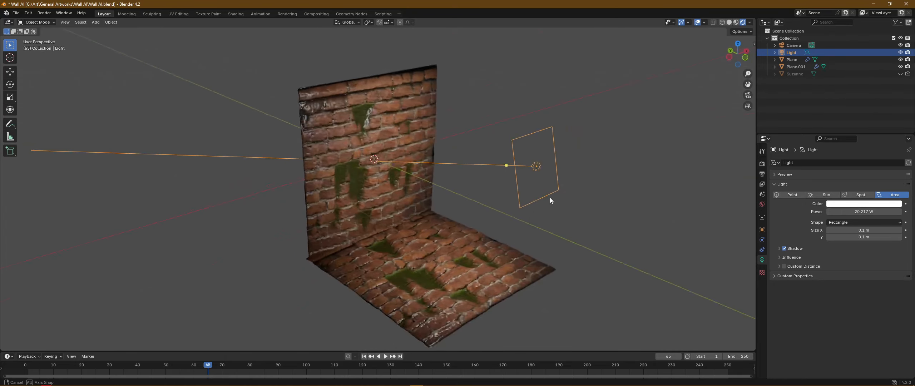
left_click_drag(429, 182, 490, 162)
scroll(491, 162, "down", 3)
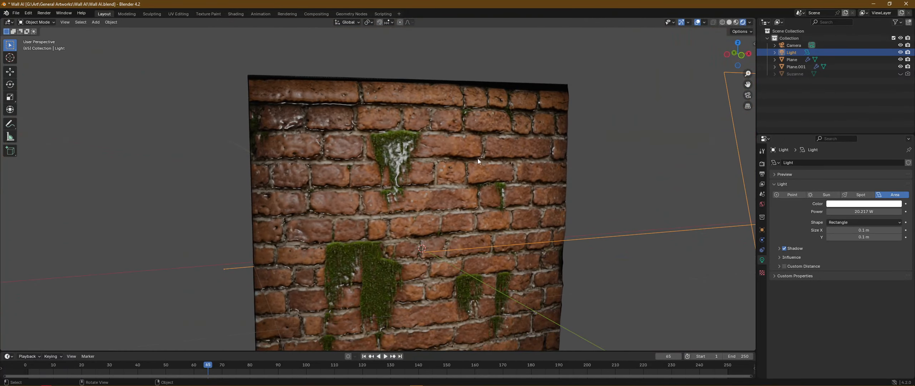
scroll(477, 157, "up", 4)
left_click_drag(523, 139, 521, 109)
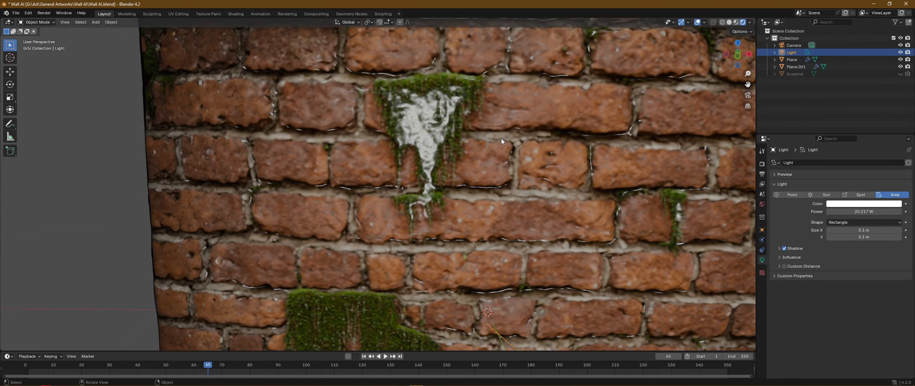
scroll(502, 139, "down", 7)
left_click_drag(561, 217, 555, 170)
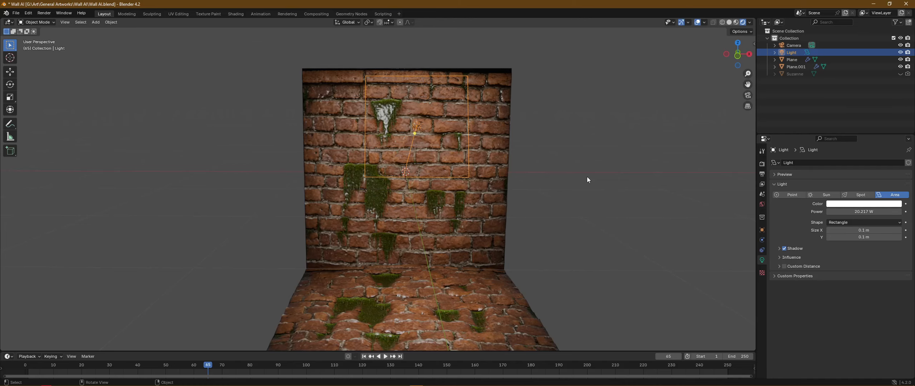
left_click_drag(554, 154, 518, 156)
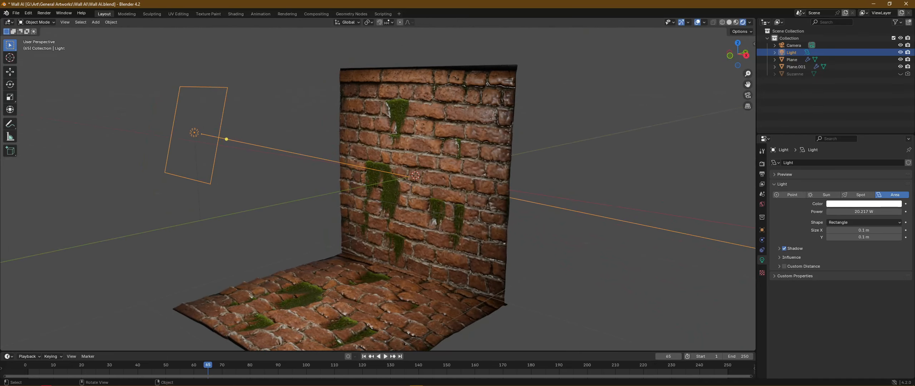
Switch to Krita and bring up the Wall.png document to view the mossy brick texture.
mouse_move(401, 383)
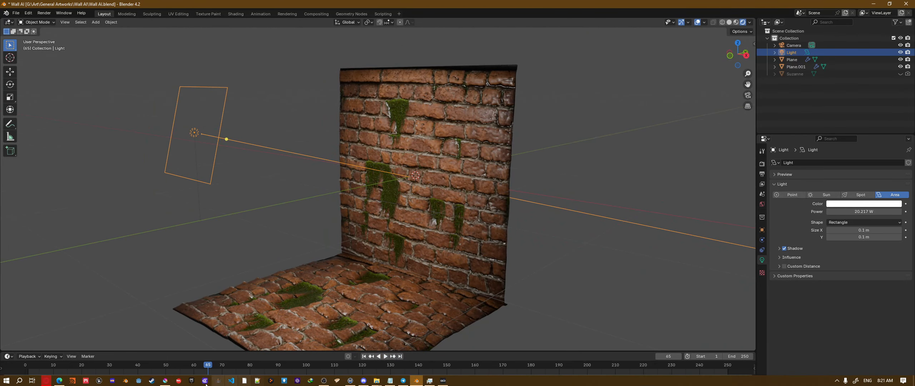
left_click(166, 382)
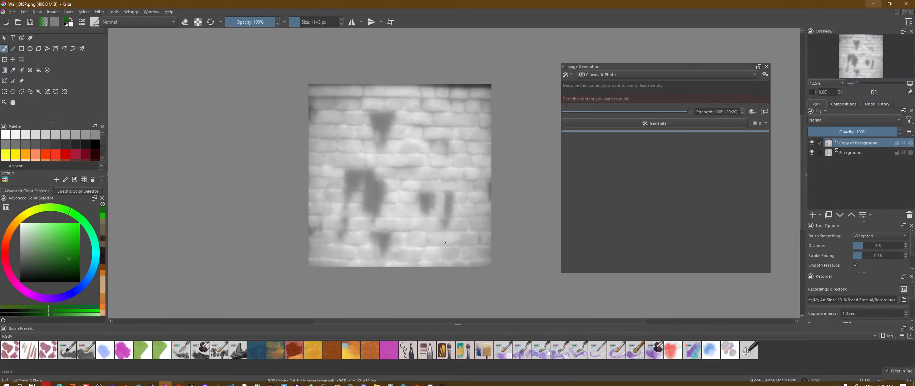
left_click(151, 13)
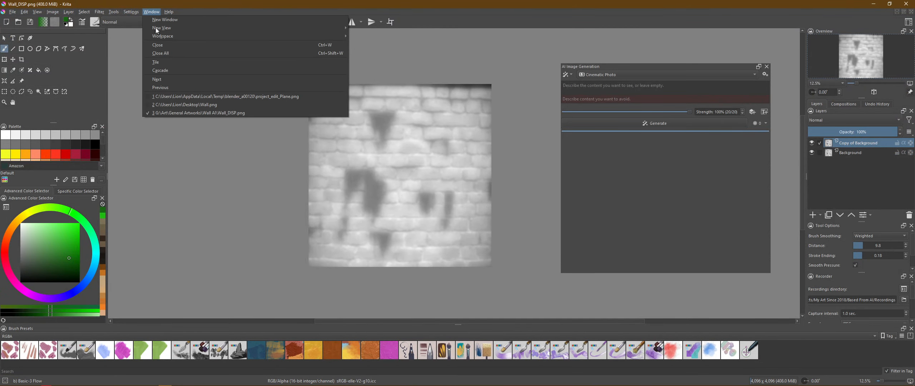
left_click(170, 105)
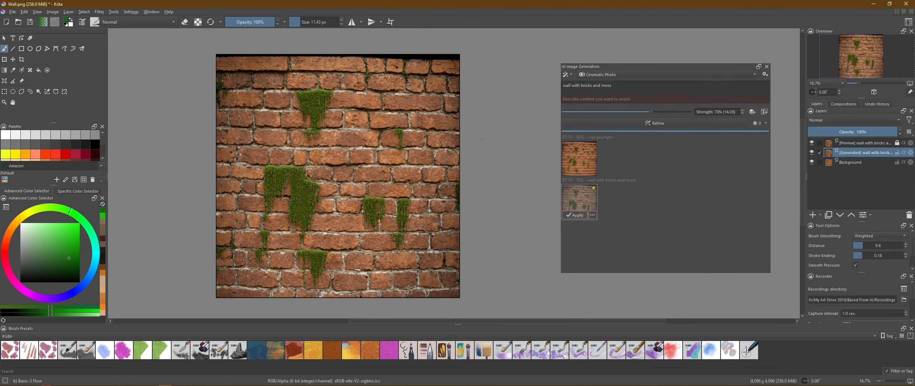
left_click_drag(482, 139, 534, 137)
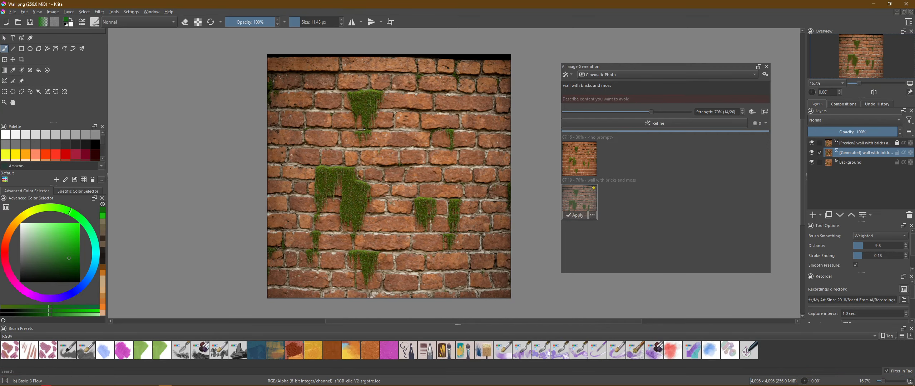
Switch to Blender and show the upright wall plane's material nodes in the Shading workspace.
mouse_move(116, 384)
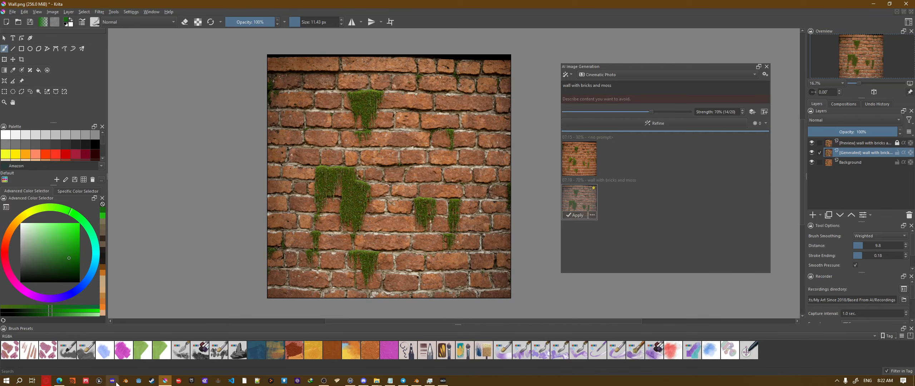
left_click(165, 381)
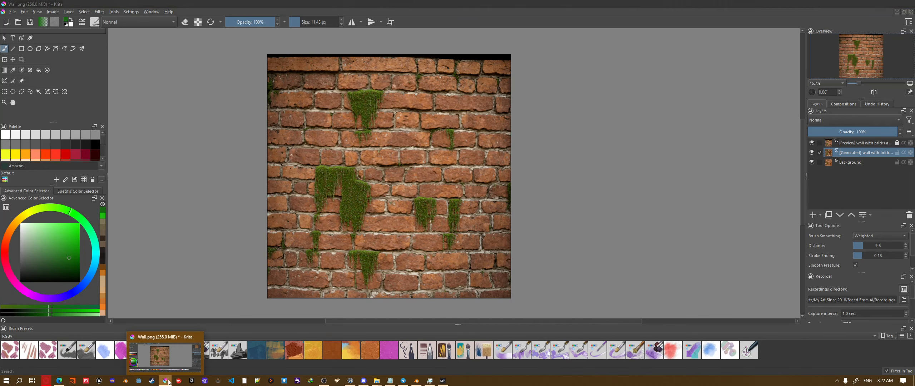
left_click_drag(559, 209, 577, 206)
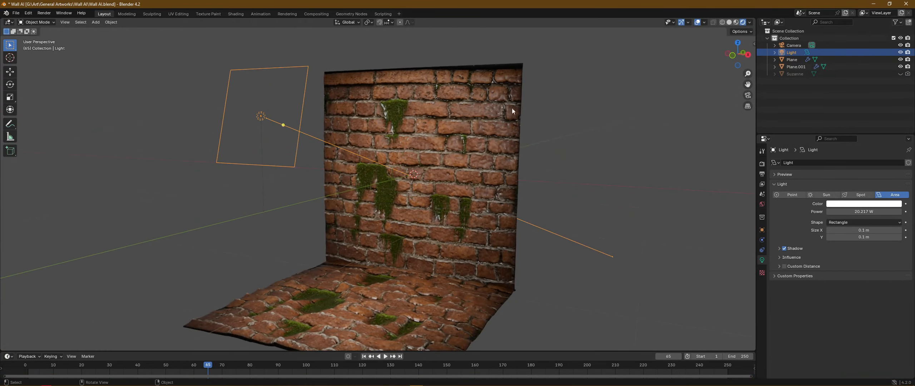
left_click(231, 14)
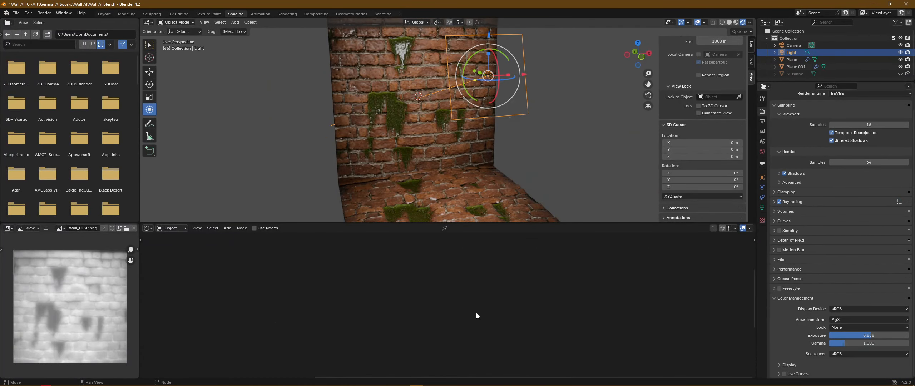
left_click(417, 111)
scroll(327, 301, "down", 3)
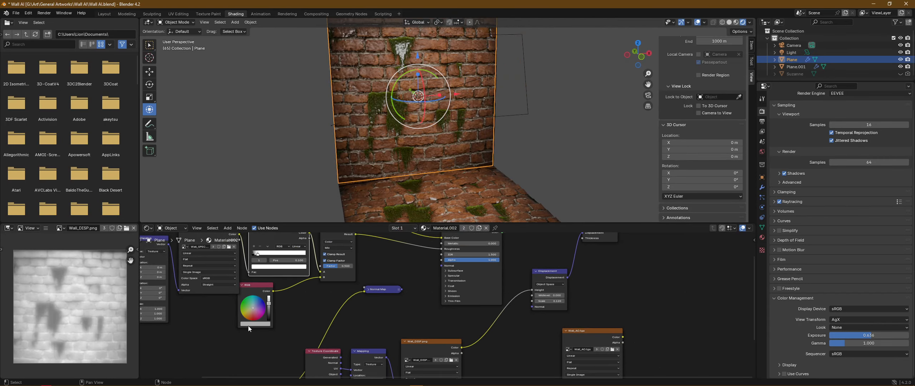
Darken the gray color of the RGB node that is mixed into the wall material's roughness.
left_click_drag(273, 330, 384, 351)
scroll(384, 351, "up", 4)
left_click_drag(523, 117, 414, 121)
scroll(479, 123, "up", 4)
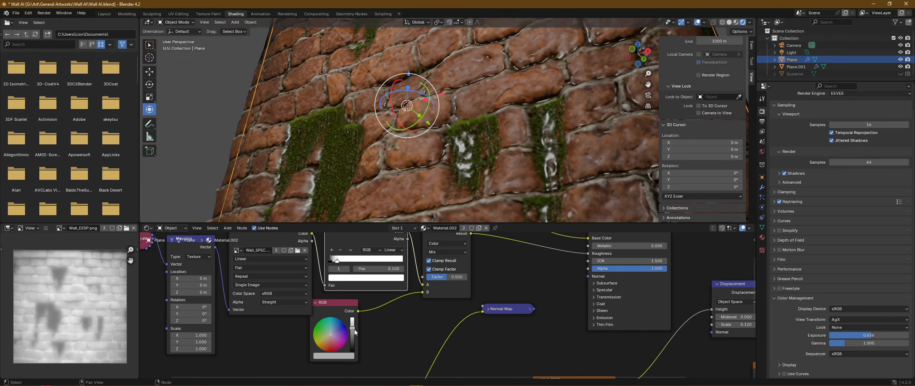
mouse_move(355, 332)
left_mouse_down()
mouse_move(352, 322)
mouse_move(352, 345)
mouse_move(352, 332)
left_mouse_up()
Examine the wall from the front and the Wall_DISP.png displacement nodes of its material.
left_click_drag(533, 115, 539, 148)
scroll(534, 115, "down", 3)
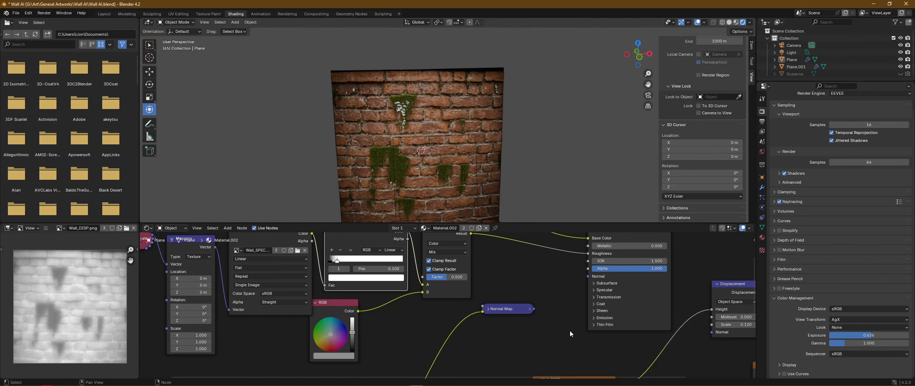
left_click_drag(570, 330, 473, 312)
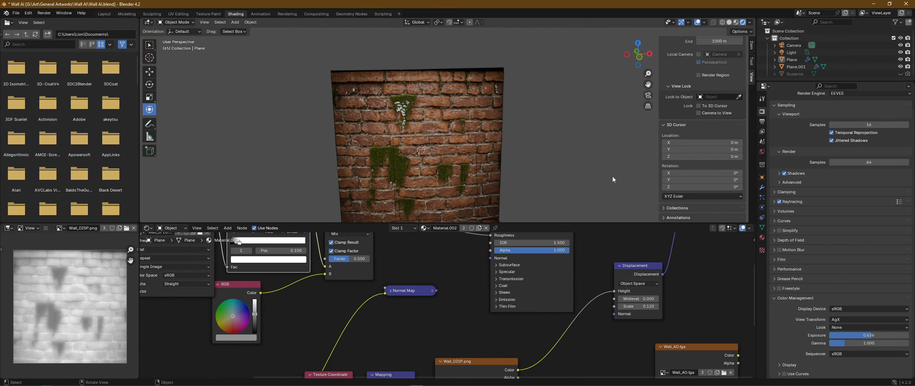
left_click_drag(553, 166, 541, 117)
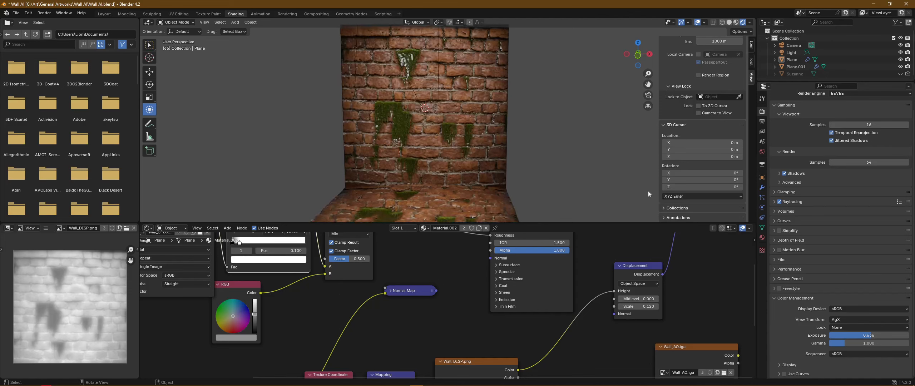
Set the color management exposure to 0.400 and check the wall's lighting from the front and side.
mouse_move(869, 335)
left_mouse_down()
mouse_move(884, 335)
mouse_move(851, 336)
mouse_move(869, 335)
left_mouse_up()
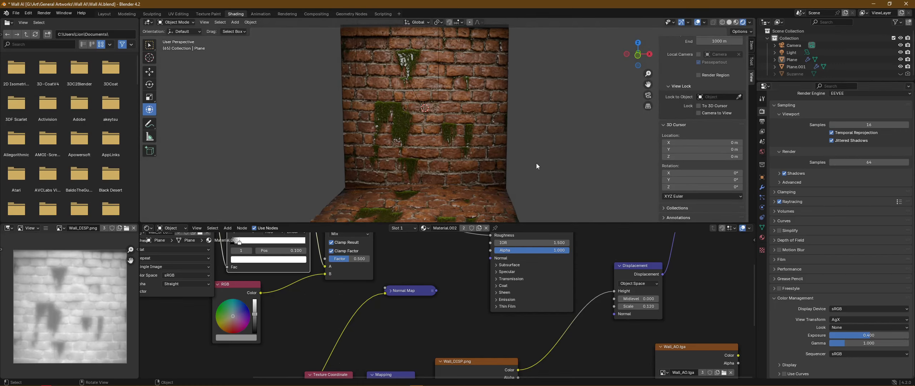
left_click_drag(536, 164, 534, 147)
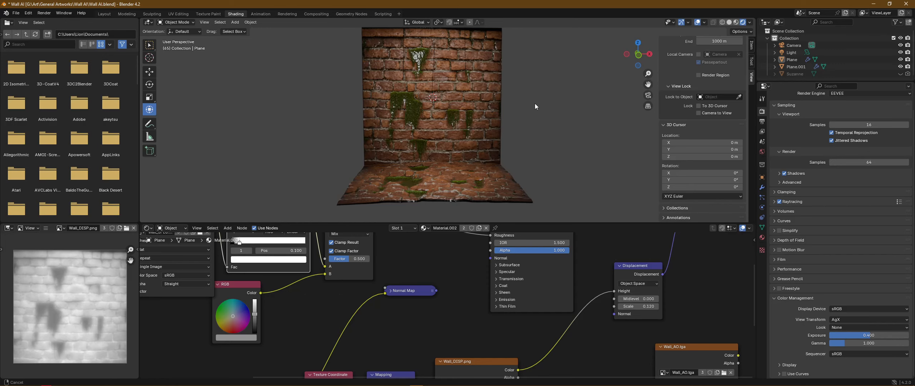
left_click_drag(534, 103, 525, 121)
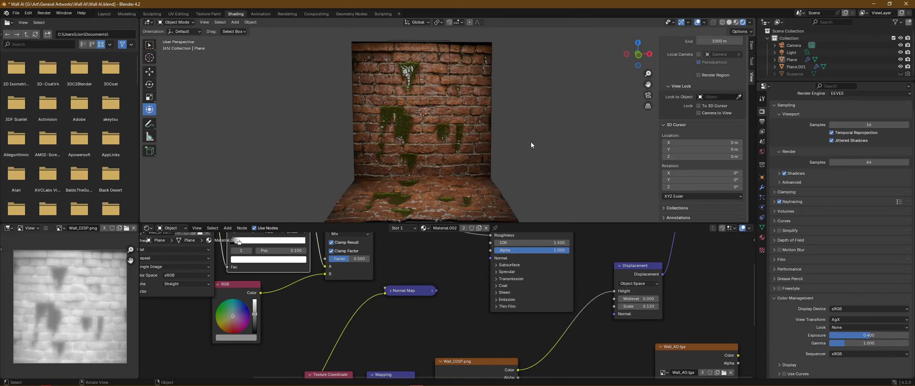
left_click_drag(531, 142, 494, 143)
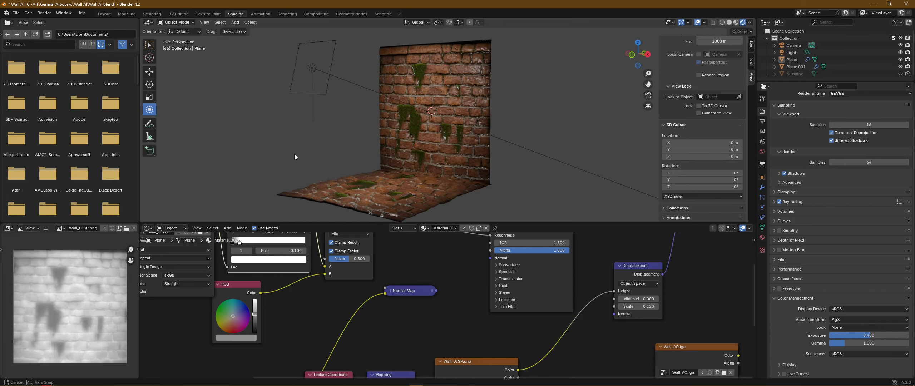
left_click_drag(295, 154, 544, 151)
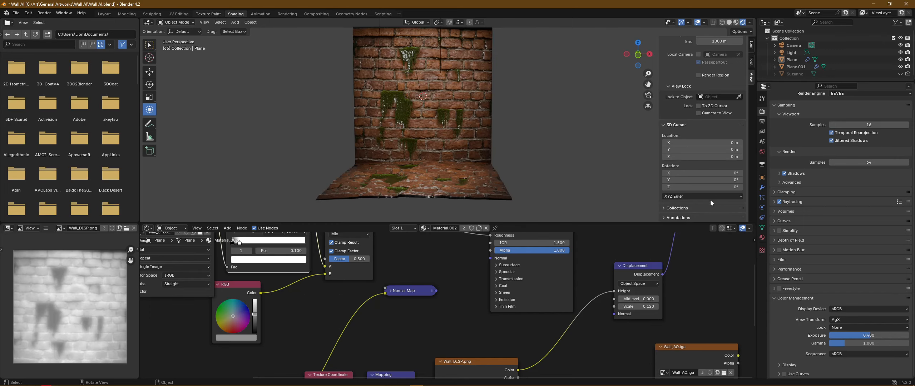
Show Wall_DISP.png and the external Quick Edit option in the Texture Paint workspace, and return to the Shading workspace.
key("ctrl+Page_Up")
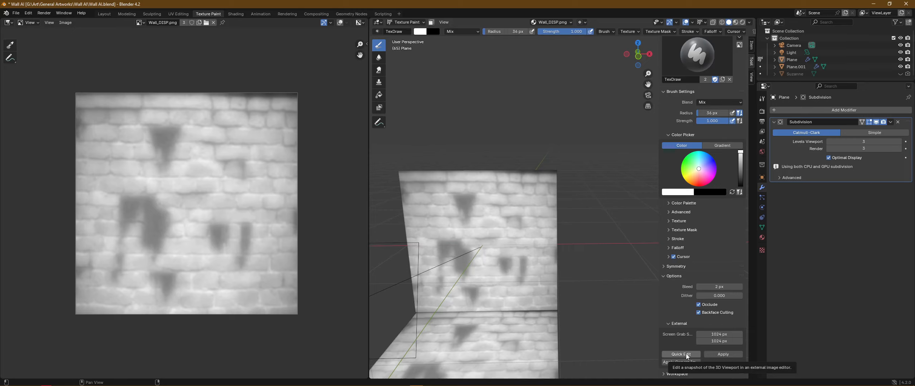
left_click(65, 14)
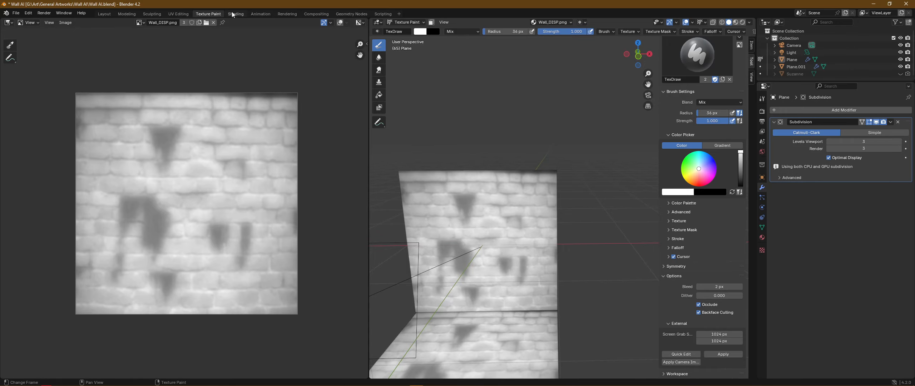
key("ctrl+Page_Down")
Examine the displaced bricks and moss on the wall up close, from the front and at an angle.
mouse_move(508, 135)
left_mouse_down()
mouse_move(508, 119)
mouse_move(463, 123)
mouse_move(502, 137)
mouse_move(546, 123)
mouse_move(529, 104)
mouse_move(550, 107)
mouse_move(573, 131)
mouse_move(512, 135)
mouse_move(506, 119)
mouse_move(530, 125)
mouse_move(513, 128)
left_mouse_up()
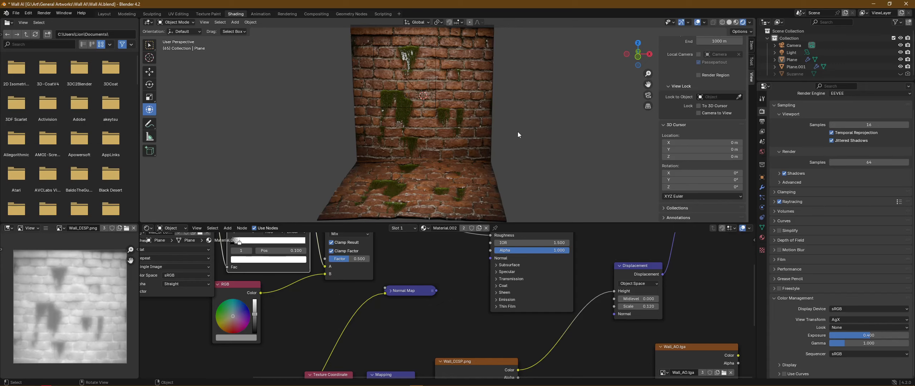
left_click_drag(518, 132, 579, 143)
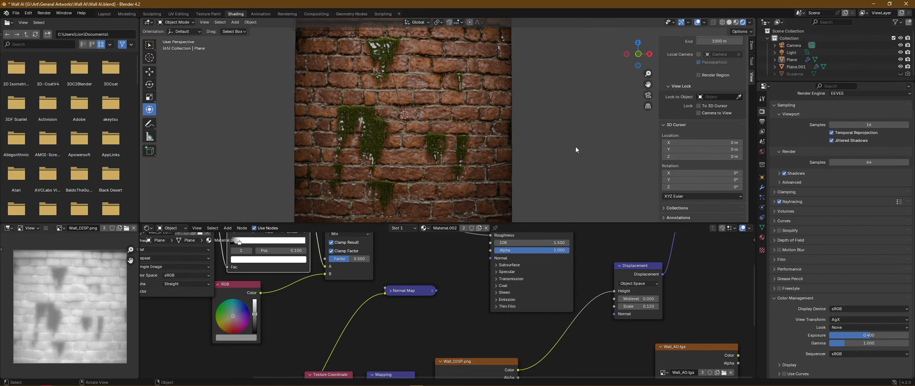
mouse_move(382, 132)
left_mouse_down()
mouse_move(436, 127)
mouse_move(384, 127)
left_mouse_up()
left_click_drag(388, 70, 529, 124)
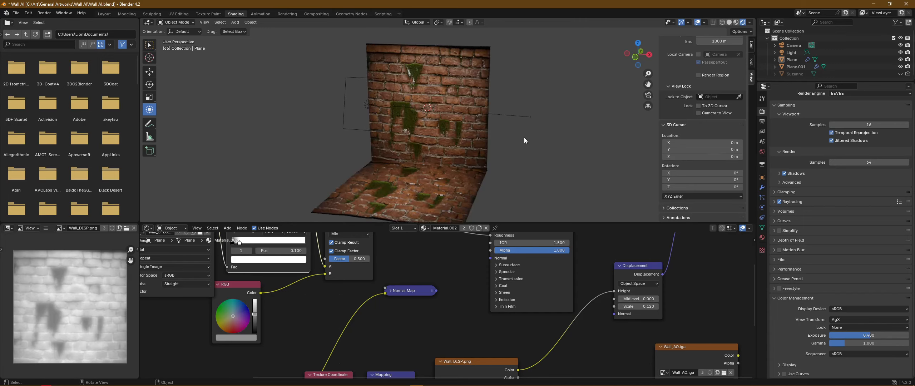
scroll(524, 139, "down", 1)
left_click_drag(512, 145, 517, 148)
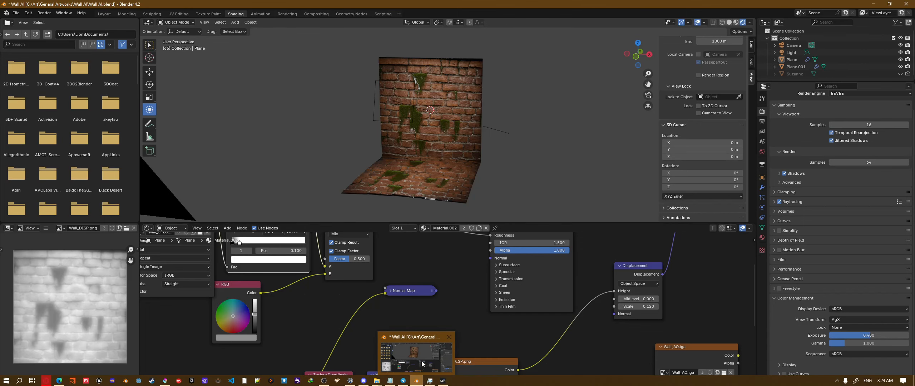
Switch to the browser and review the EEVEE Next displacement tutorials and the AI Render product page on Blender Market.
left_click(43, 383)
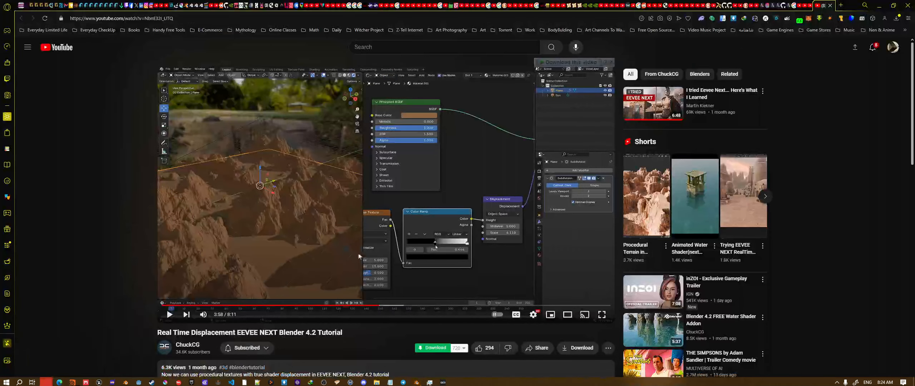
left_click(808, 5)
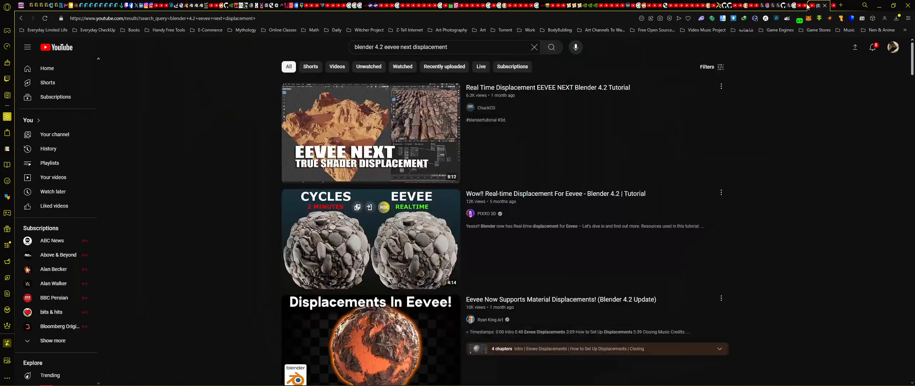
left_click(763, 7)
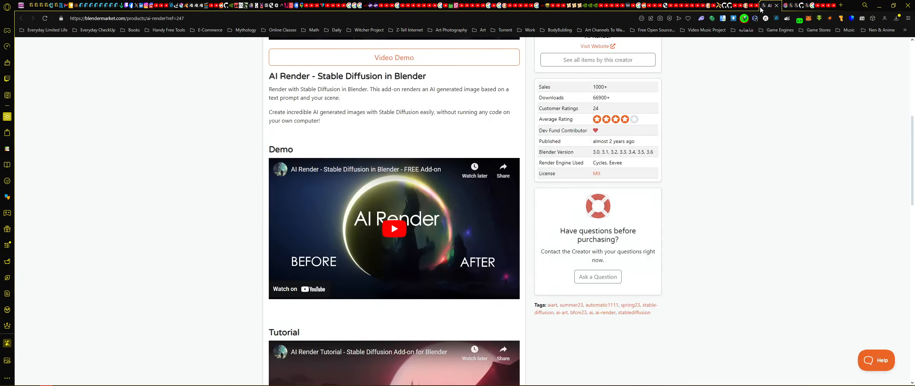
scroll(320, 214, "up", 7)
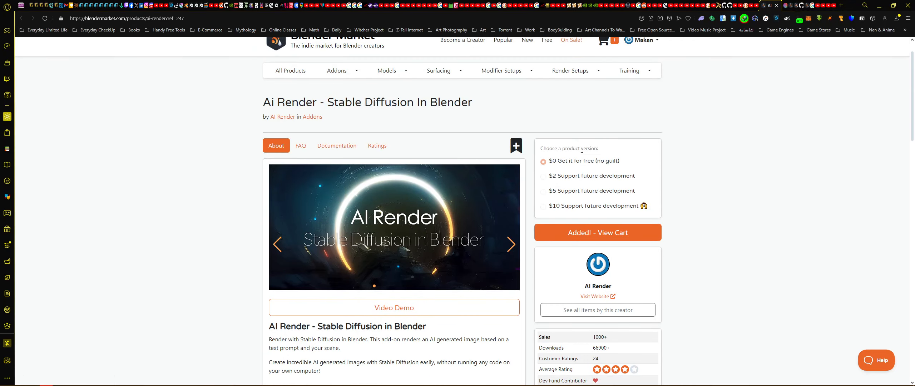
left_click(879, 5)
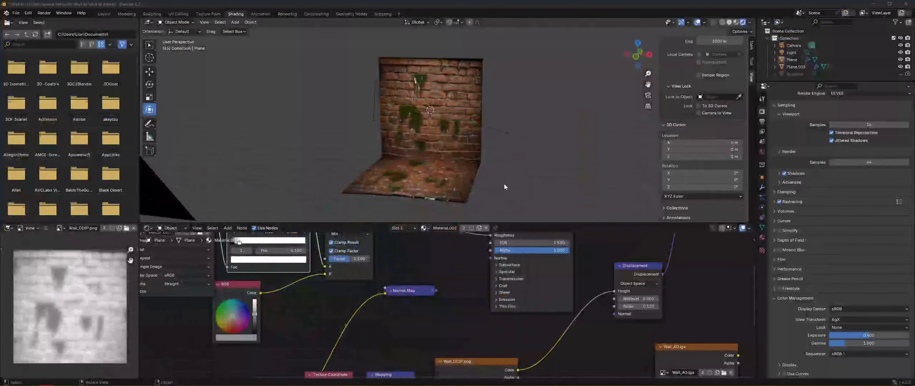
Switch to Krita, look through the modes of the AI Image Generation docker, and go back to Blender.
left_click_drag(513, 156, 555, 149)
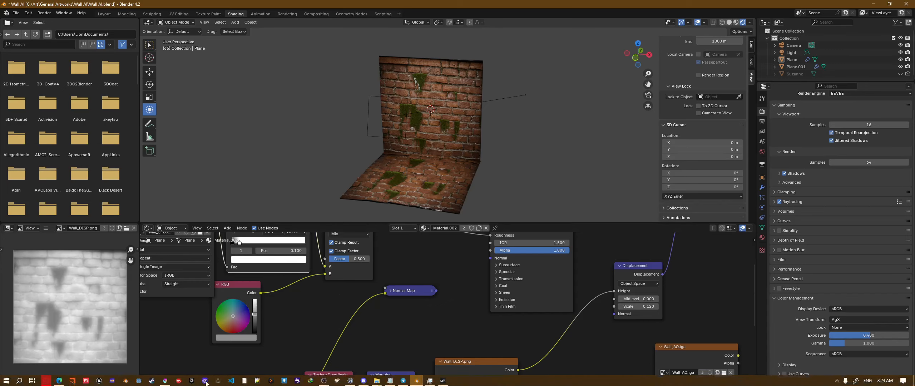
left_click(165, 381)
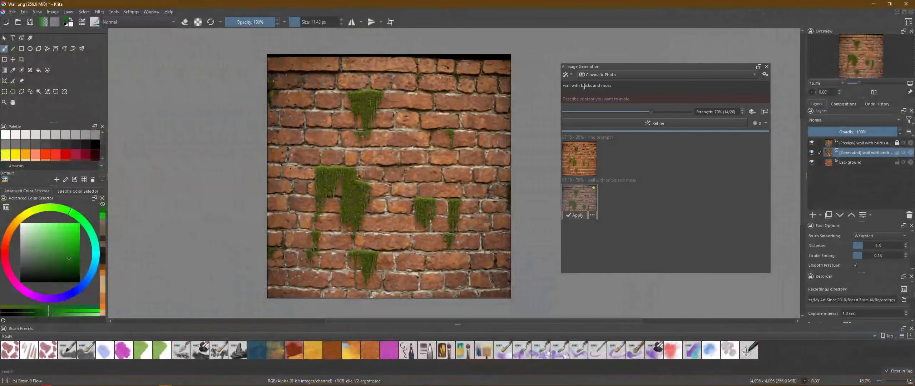
left_click(572, 75)
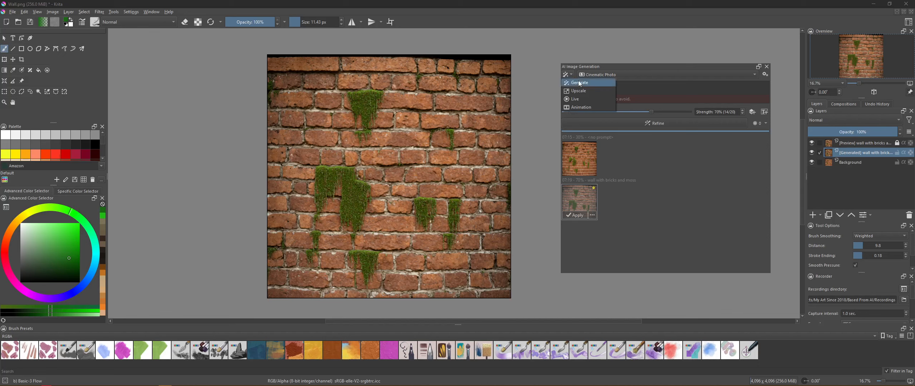
left_click(633, 252)
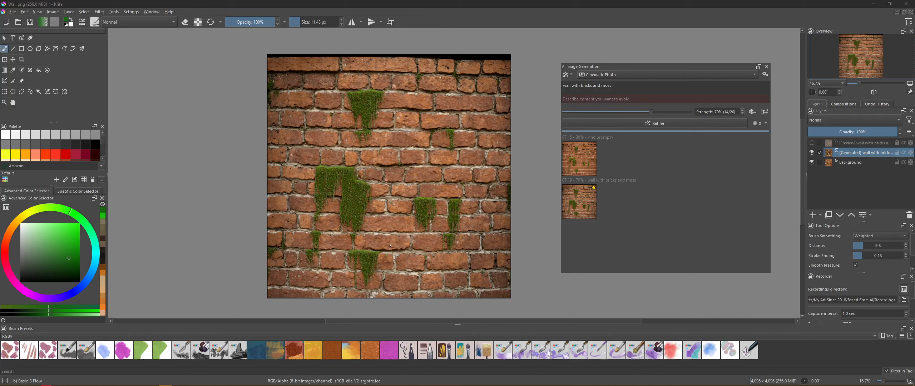
left_click(873, 4)
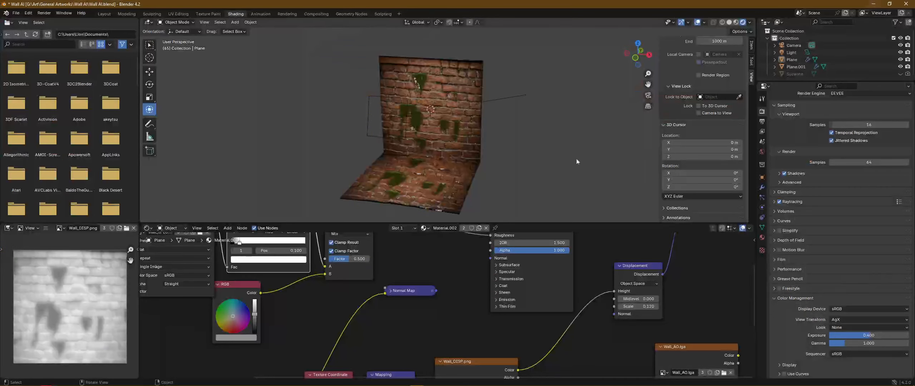
Examine the wall from several angles together with the complete node setup of its material.
left_click_drag(507, 164, 552, 137)
left_click_drag(255, 133, 325, 141)
left_click_drag(542, 159, 521, 179)
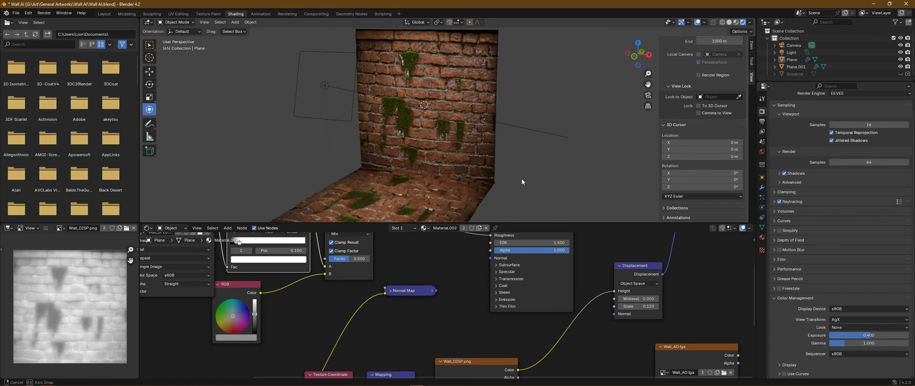
scroll(467, 293, "down", 1)
scroll(467, 293, "down", 3)
left_click_drag(551, 271, 554, 300)
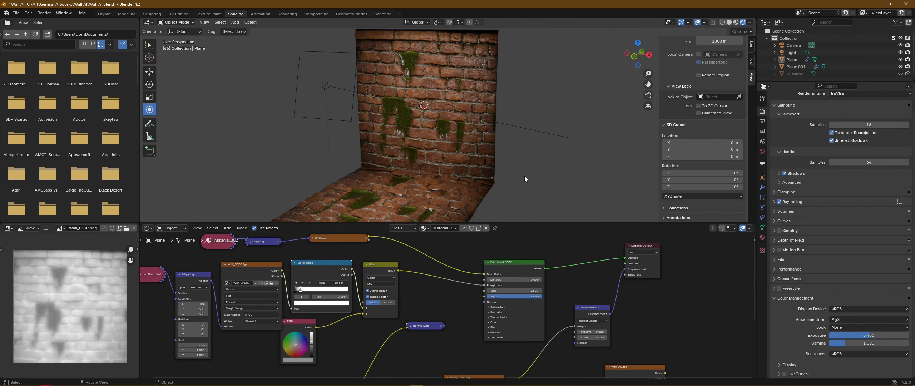
scroll(525, 176, "down", 3)
scroll(525, 176, "up", 3)
left_click_drag(531, 181, 526, 154)
scroll(554, 174, "down", 1)
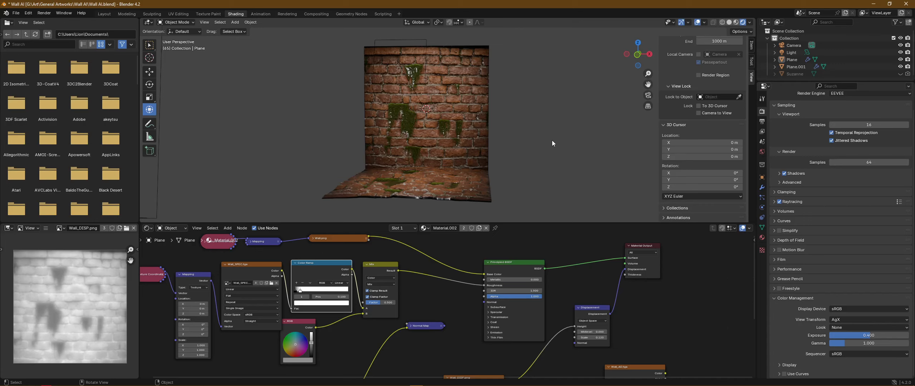
View the wall through the scene camera and hide the viewport overlays.
key("KP_0")
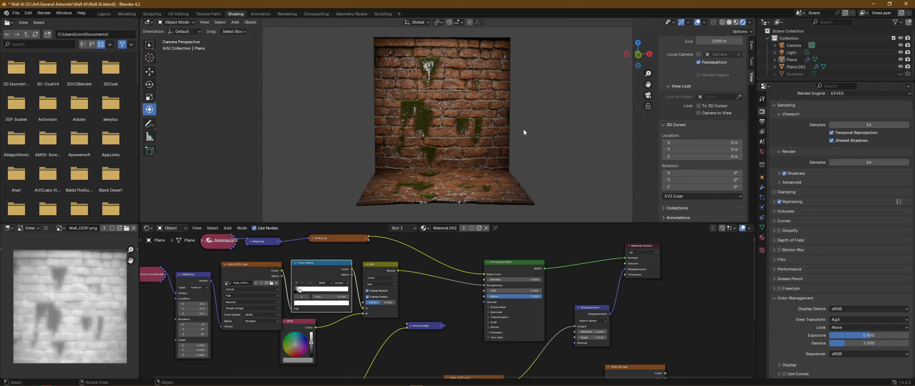
left_click(699, 22)
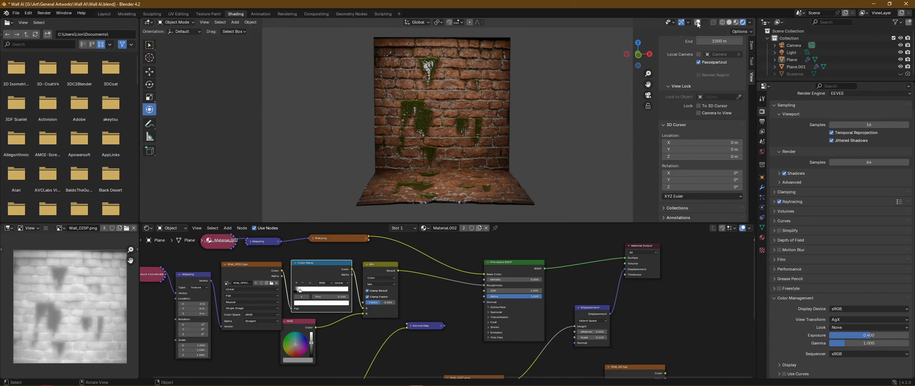
left_click(681, 22)
left_click(681, 22)
mouse_move(551, 124)
left_mouse_down()
mouse_move(543, 133)
mouse_move(509, 121)
mouse_move(569, 130)
mouse_move(548, 128)
left_mouse_up()
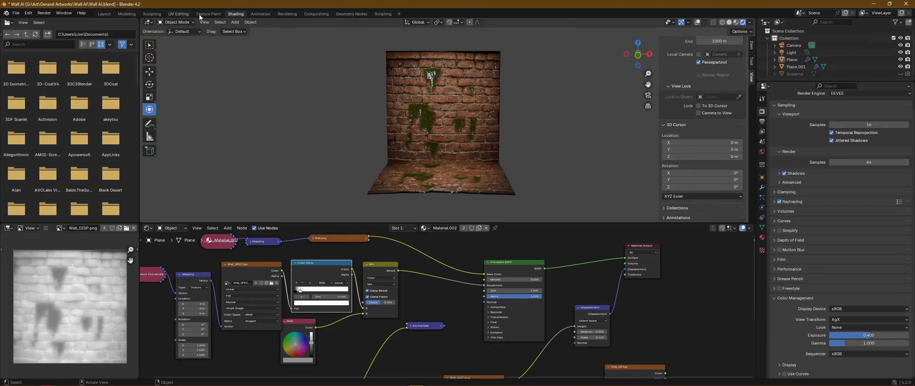
Inspect the rendered image of the wall in the Rendering workspace, and return to the Layout workspace.
left_click(287, 14)
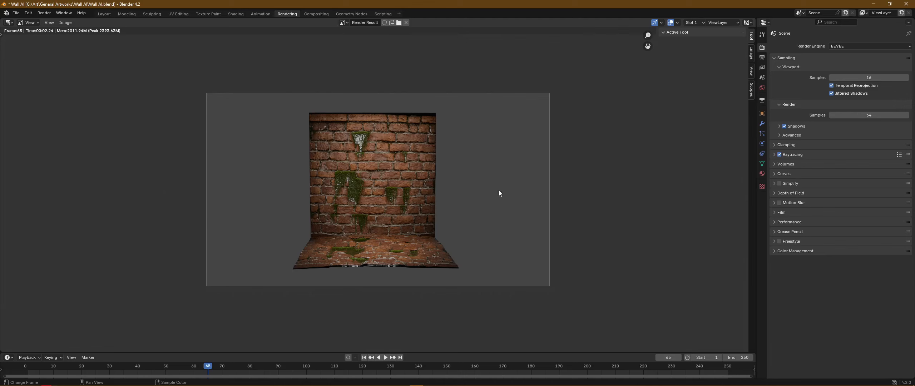
scroll(451, 192, "up", 2)
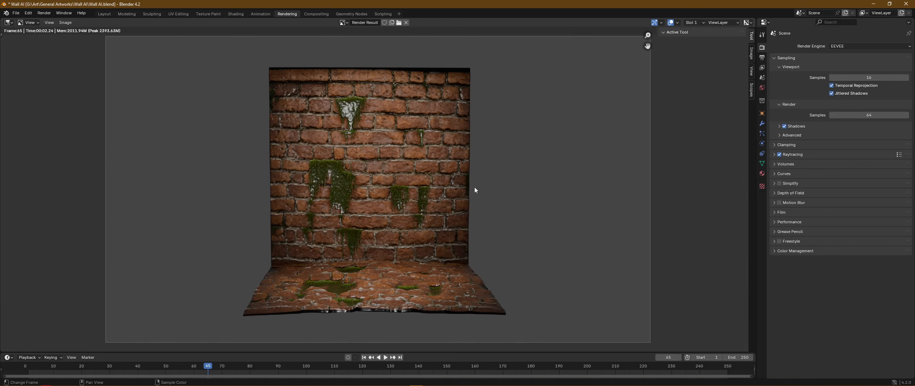
scroll(475, 186, "down", 1)
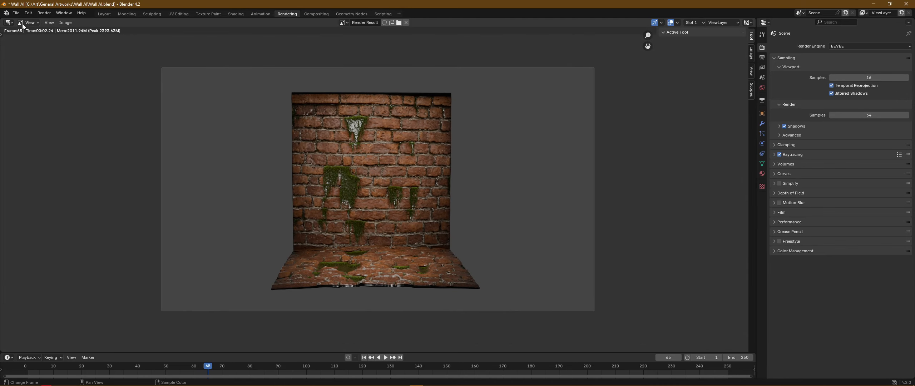
left_click(104, 14)
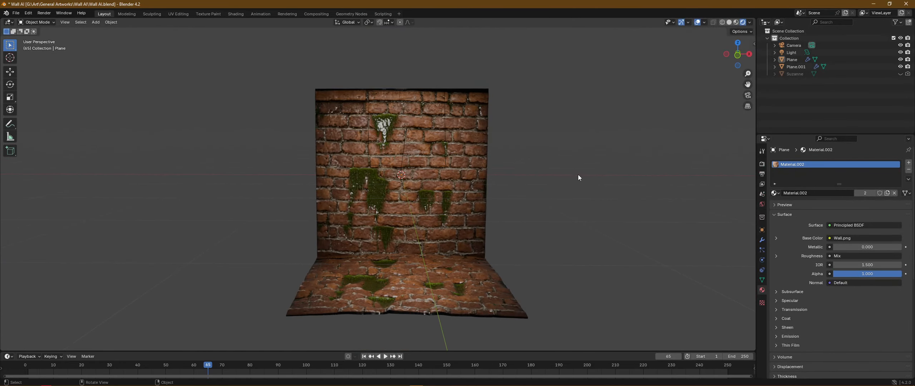
key("alt+Tab")
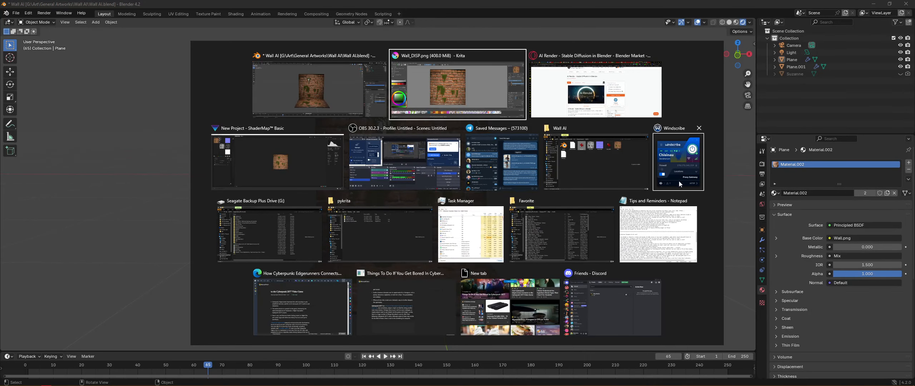
left_click(389, 150)
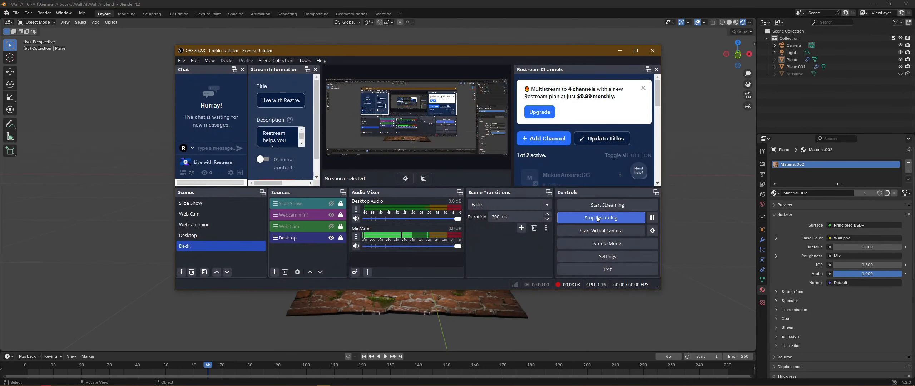